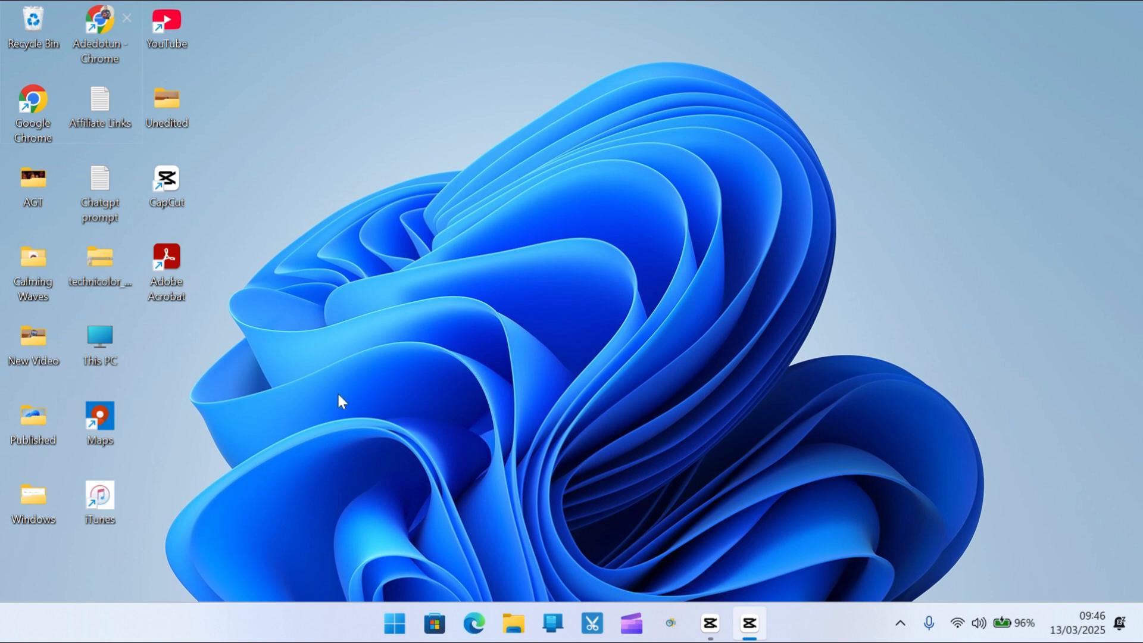
Step: Open Control Panel and show the list of installed programs that can be uninstalled
{"action": "left_click", "coordinate": [395, 624]}
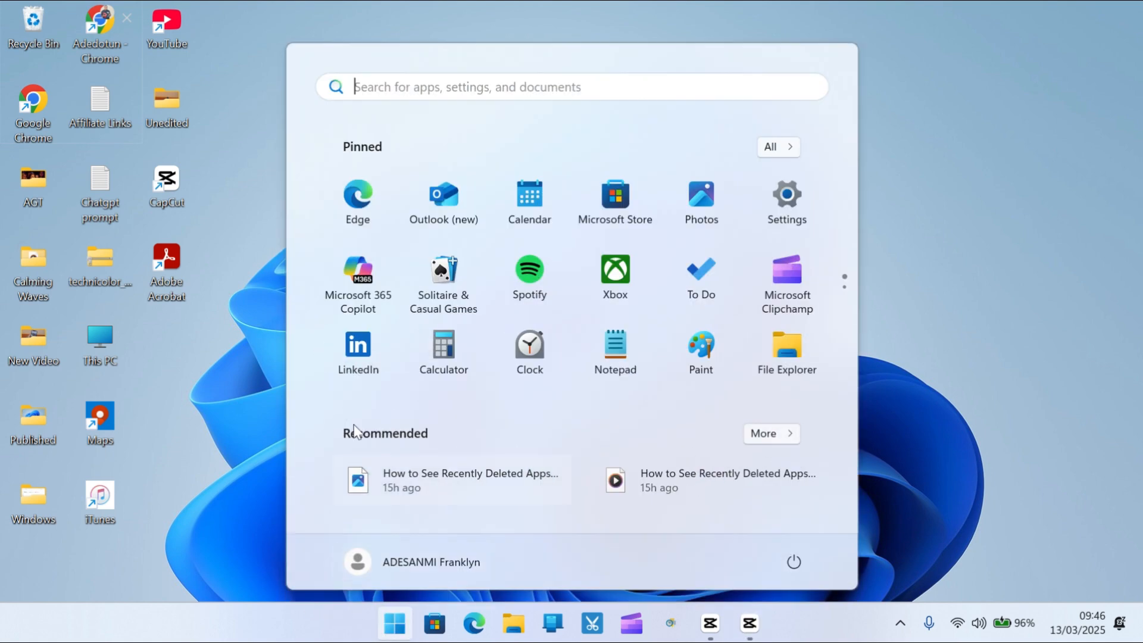
{"action": "type", "text": "control"}
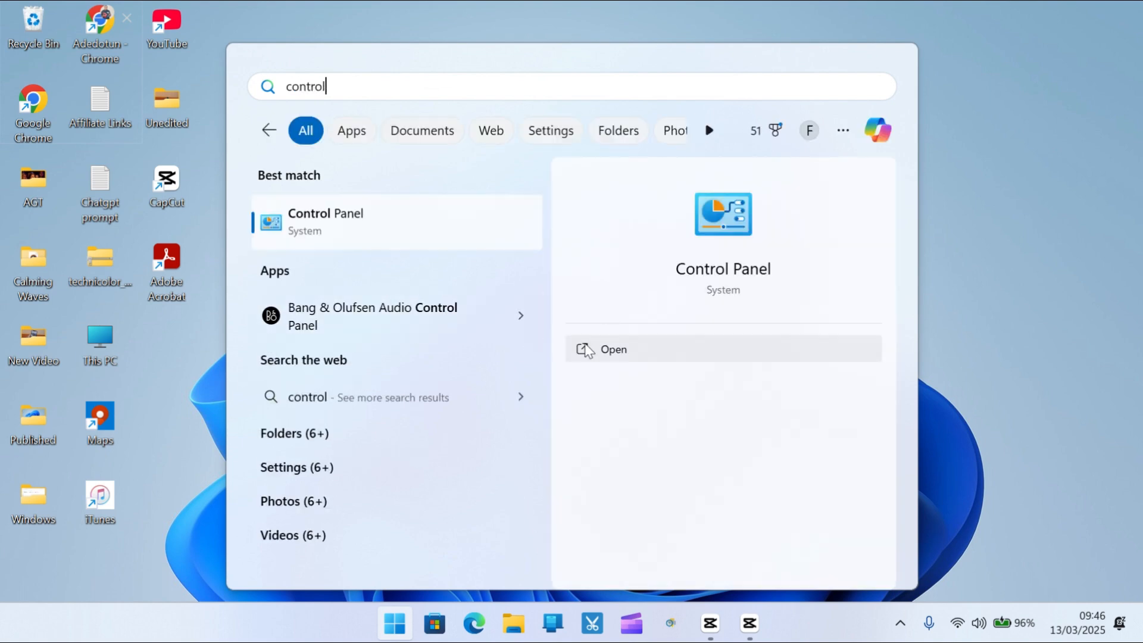
{"action": "left_click", "coordinate": [601, 350]}
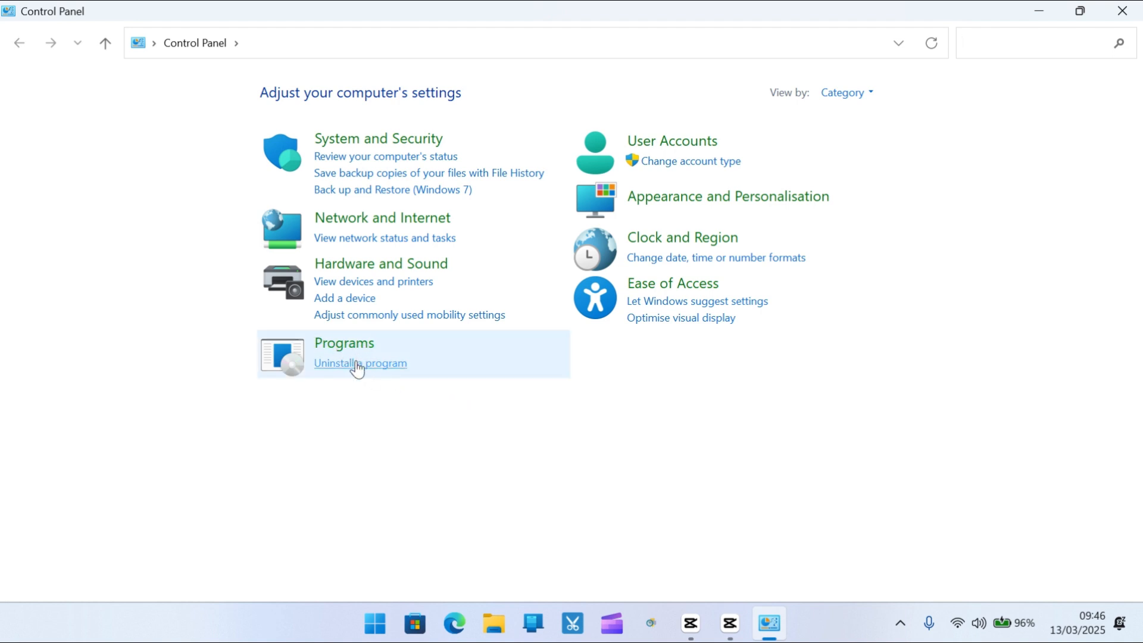
{"action": "left_click", "coordinate": [393, 365]}
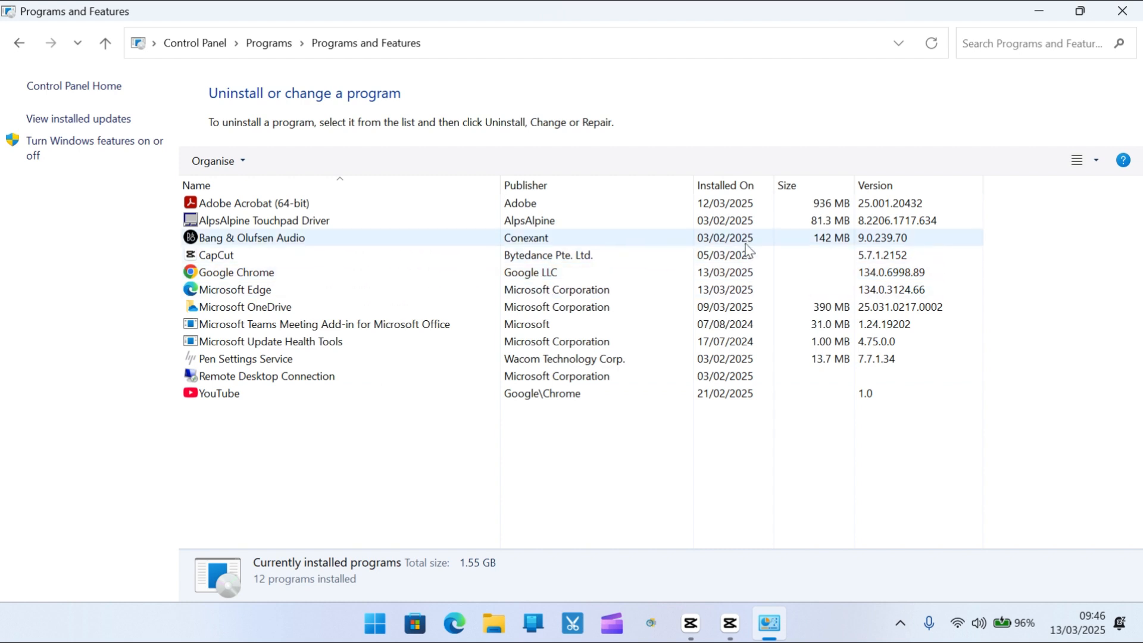
Step: Request the uninstall of Adobe Acrobat (64-bit), decline it and close Programs and Features
{"action": "left_click", "coordinate": [550, 204]}
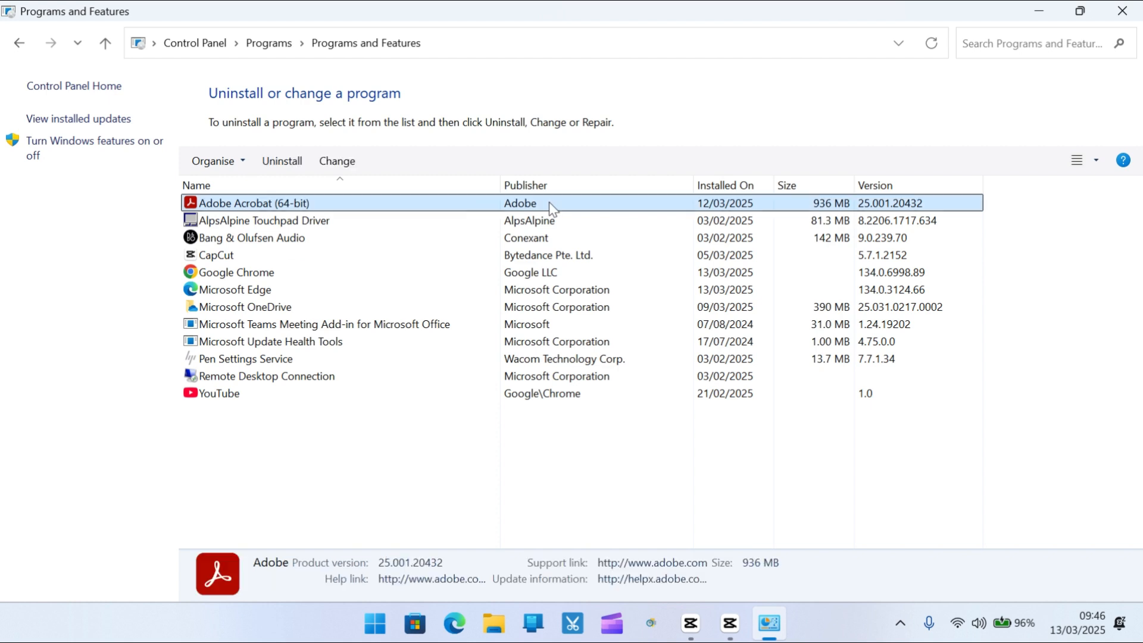
{"action": "left_click", "coordinate": [301, 169]}
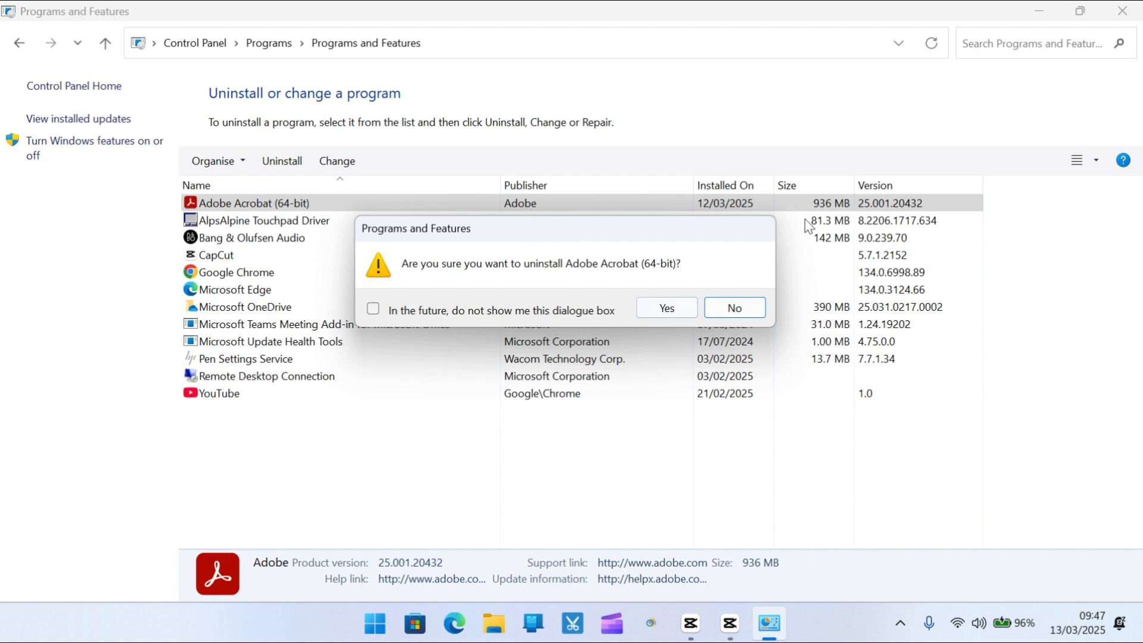
{"action": "left_click", "coordinate": [753, 304]}
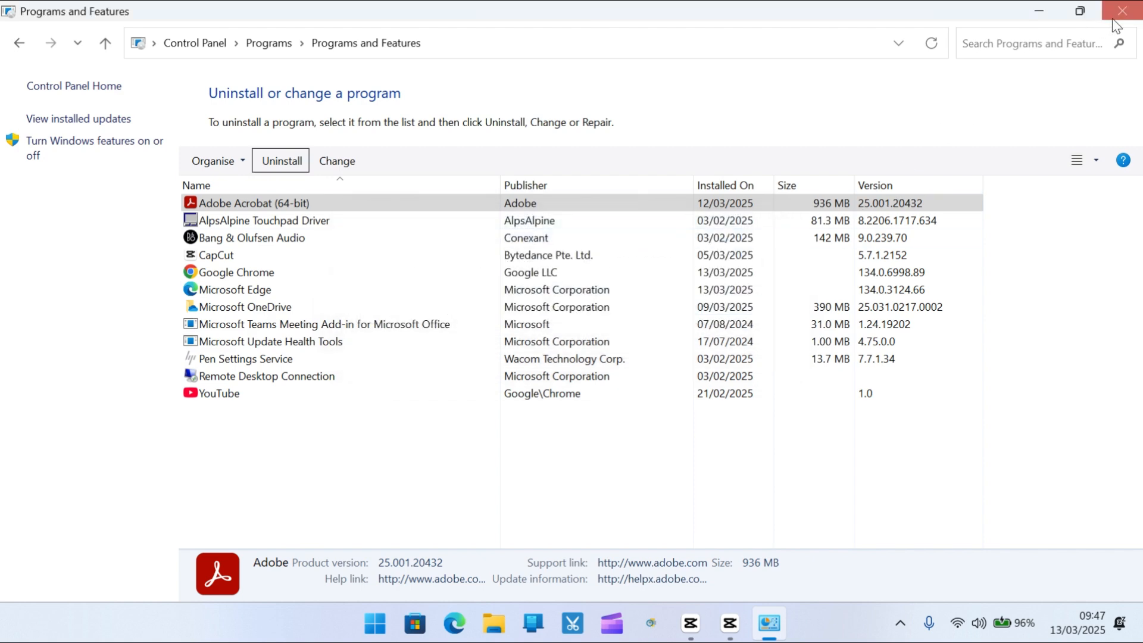
{"action": "left_click", "coordinate": [1113, 18]}
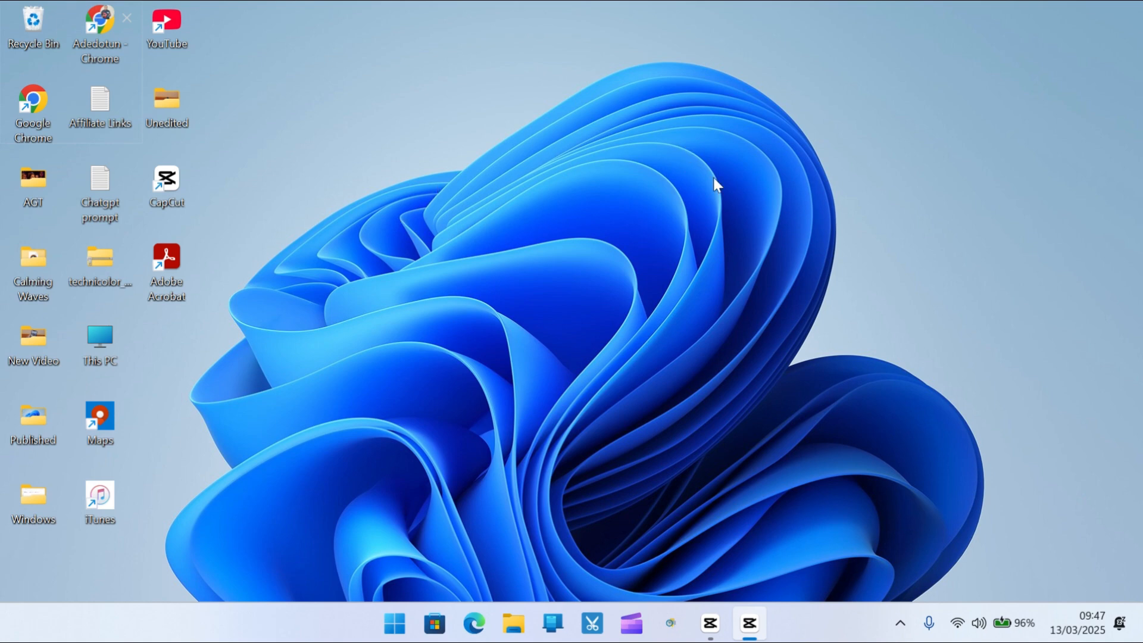
Step: Open Task Manager, maximize its window and show the startup apps list
{"action": "right_click", "coordinate": [825, 627]}
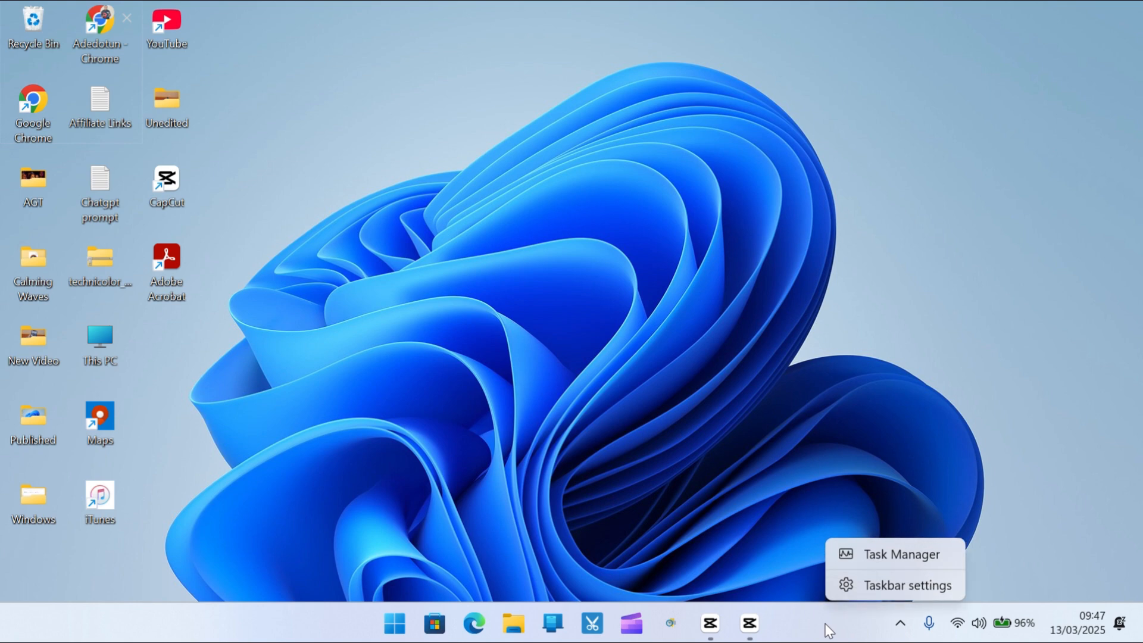
{"action": "left_click", "coordinate": [804, 461]}
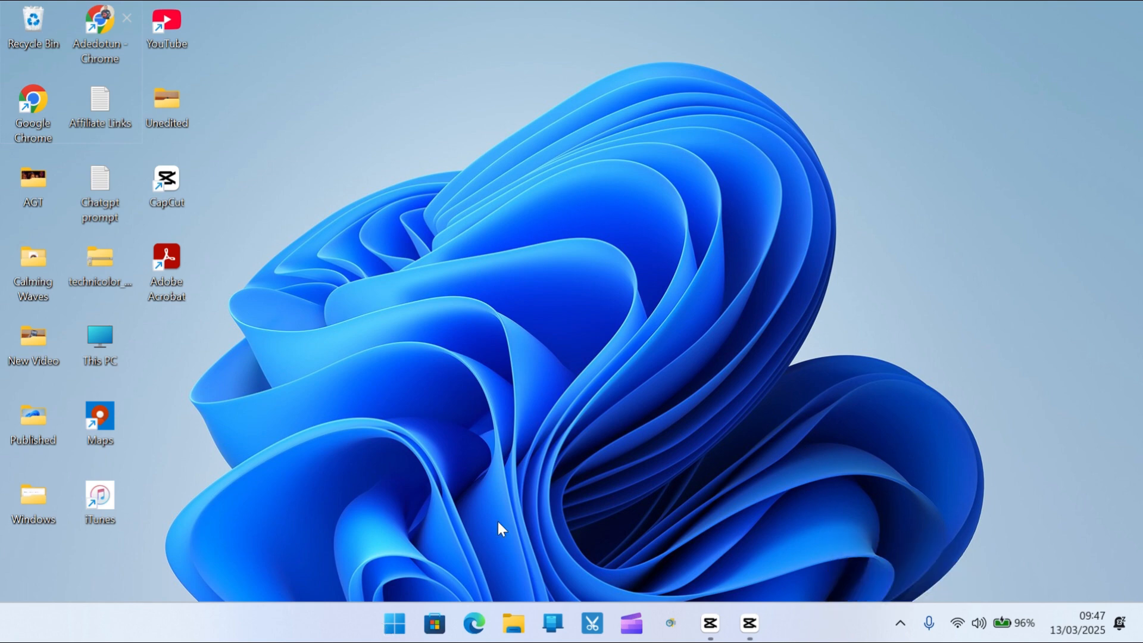
{"action": "right_click", "coordinate": [389, 633]}
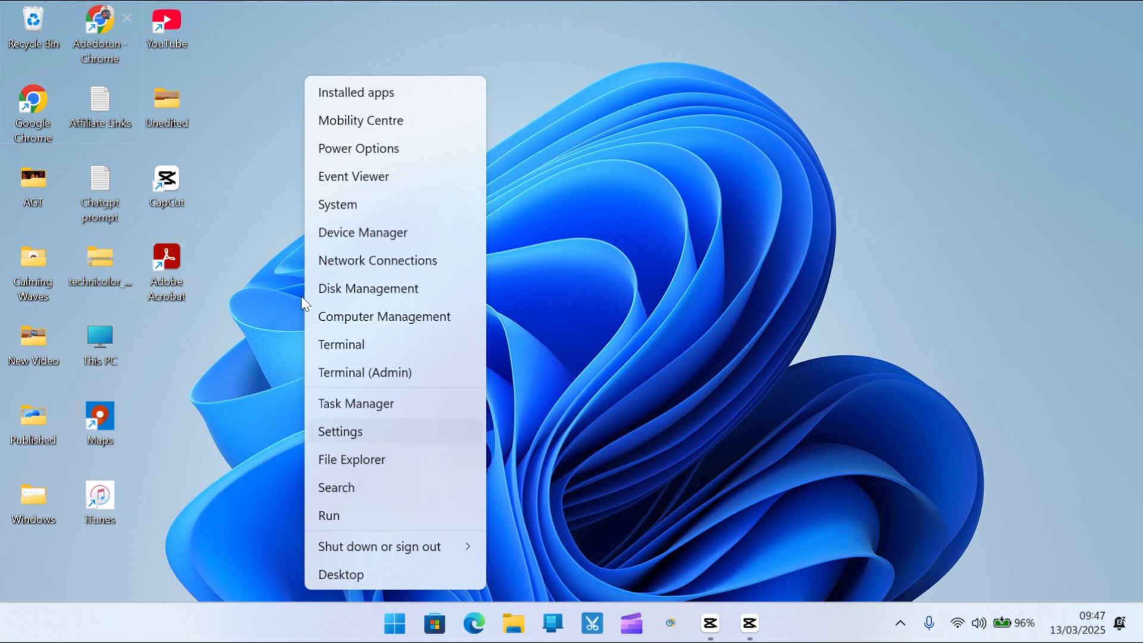
{"action": "left_click", "coordinate": [342, 403]}
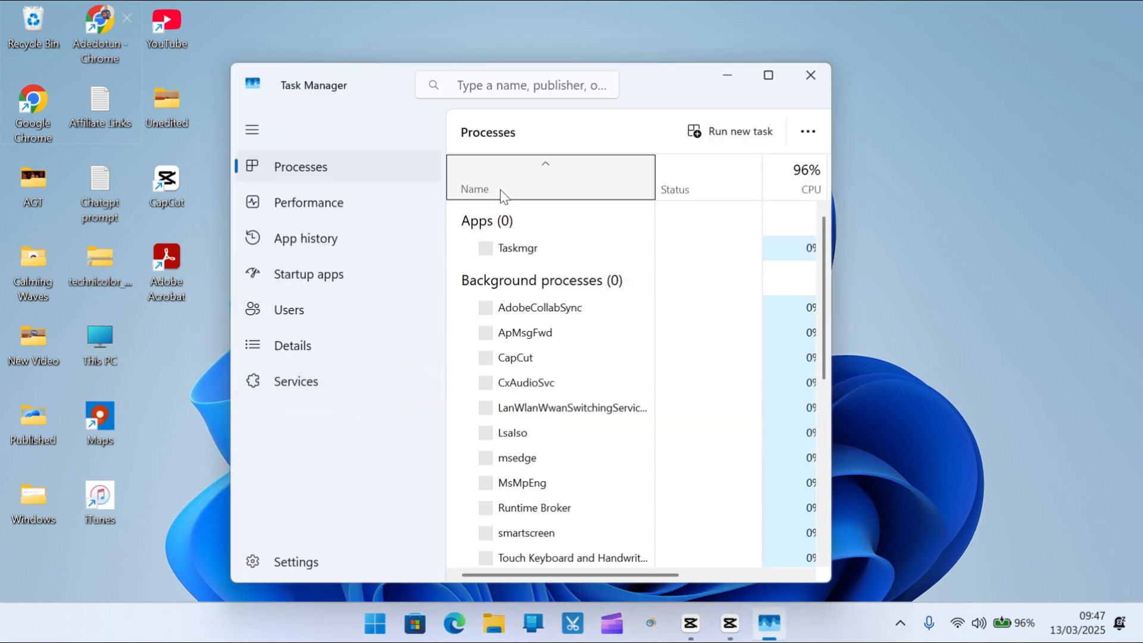
{"action": "left_click", "coordinate": [768, 75]}
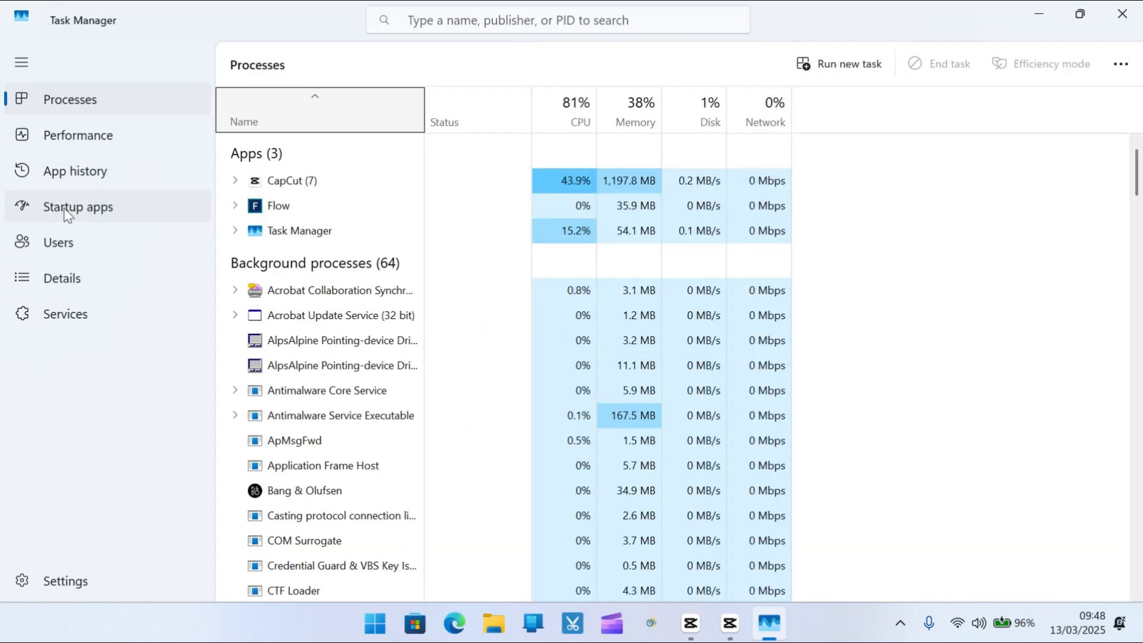
{"action": "left_click", "coordinate": [79, 208]}
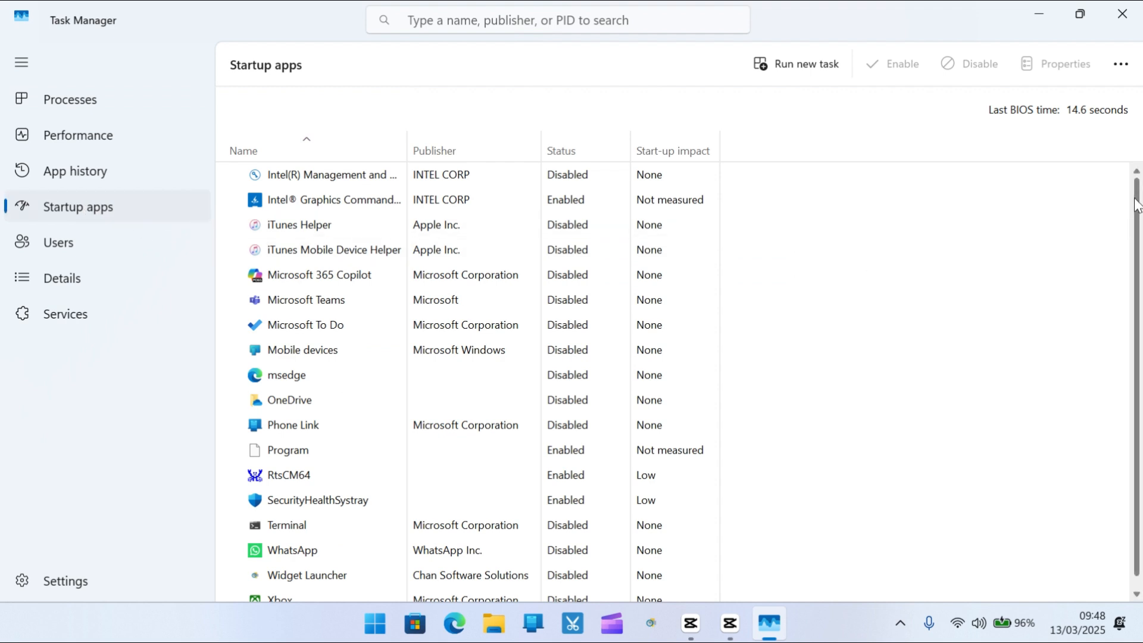
Step: Enable the Mobile devices startup app, disable it again and close Task Manager
{"action": "scroll", "coordinate": [1134, 230], "scroll_direction": "down", "scroll_amount": 1}
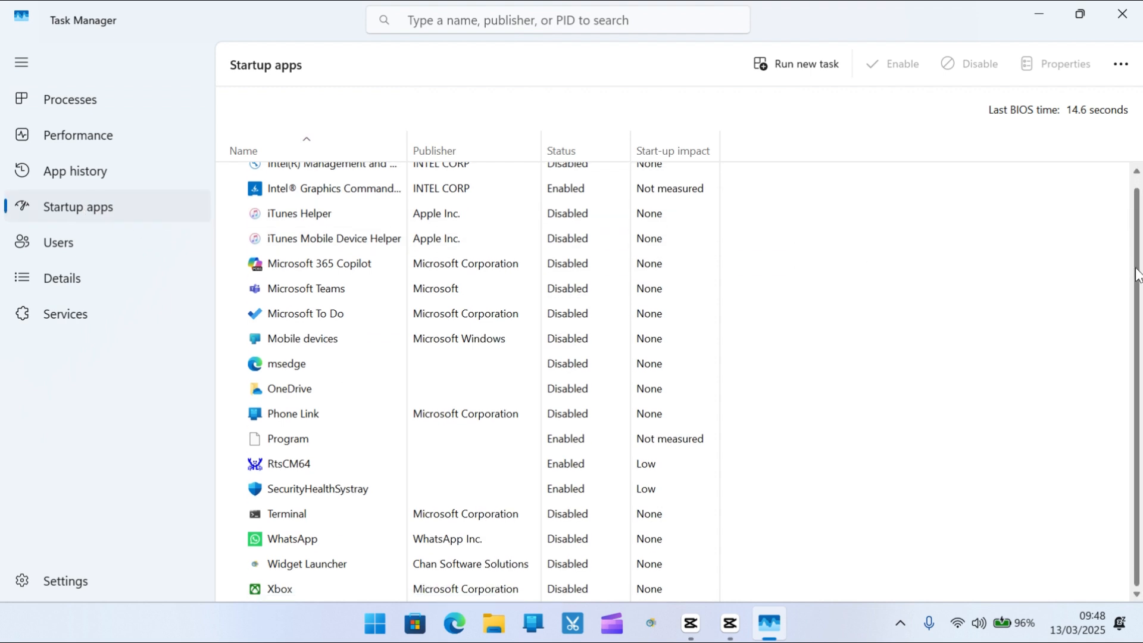
{"action": "scroll", "coordinate": [1126, 225], "scroll_direction": "up", "scroll_amount": 1}
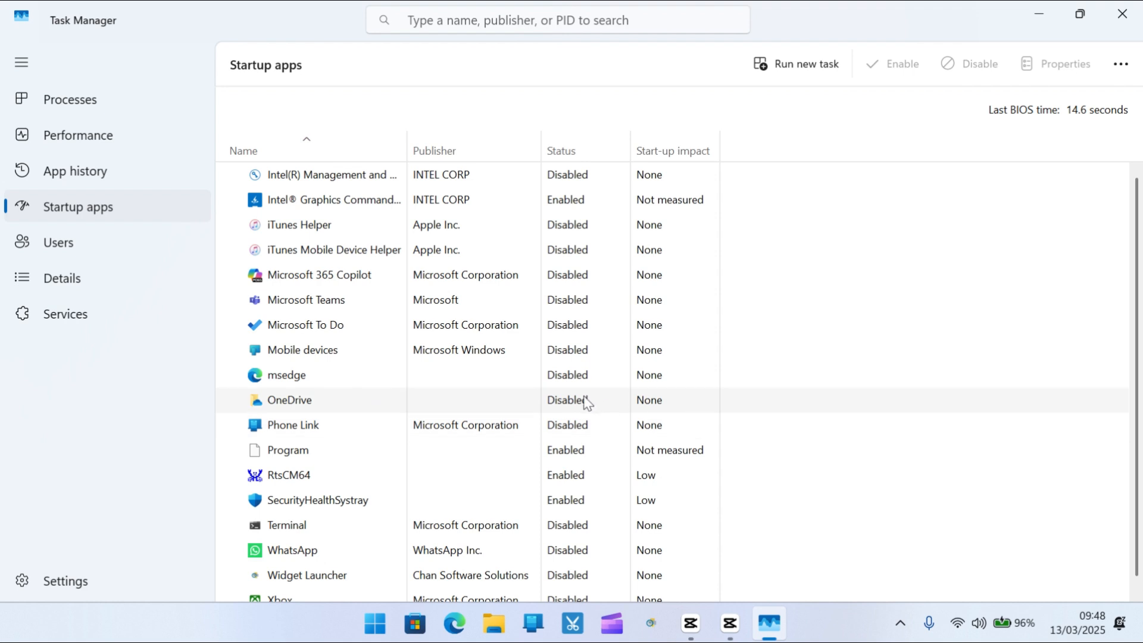
{"action": "left_click", "coordinate": [575, 353]}
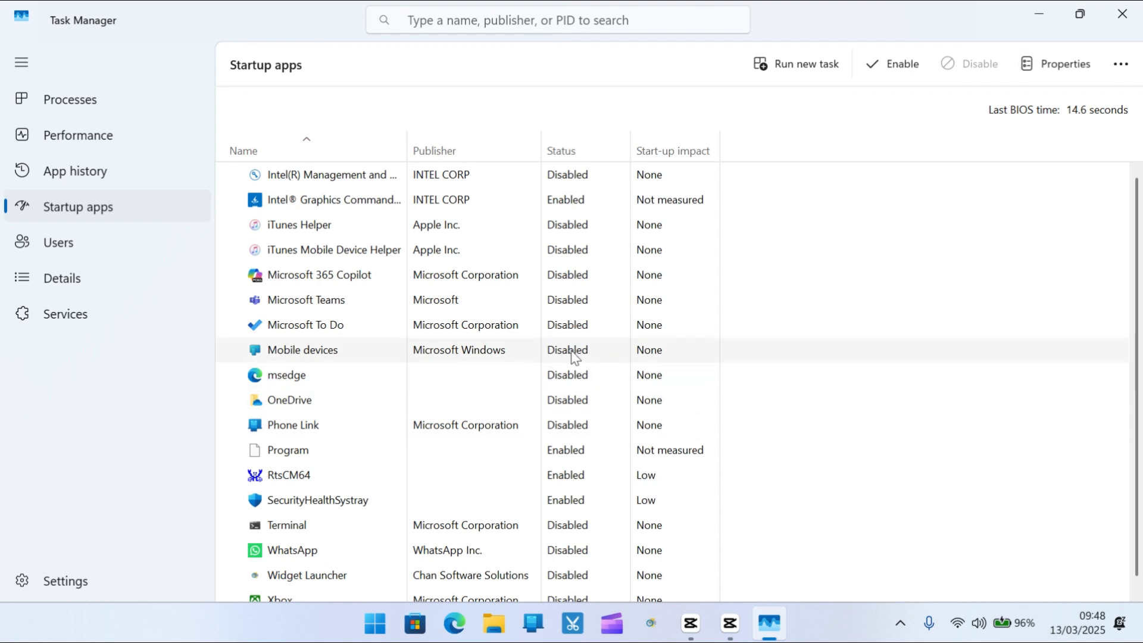
{"action": "left_click", "coordinate": [897, 67]}
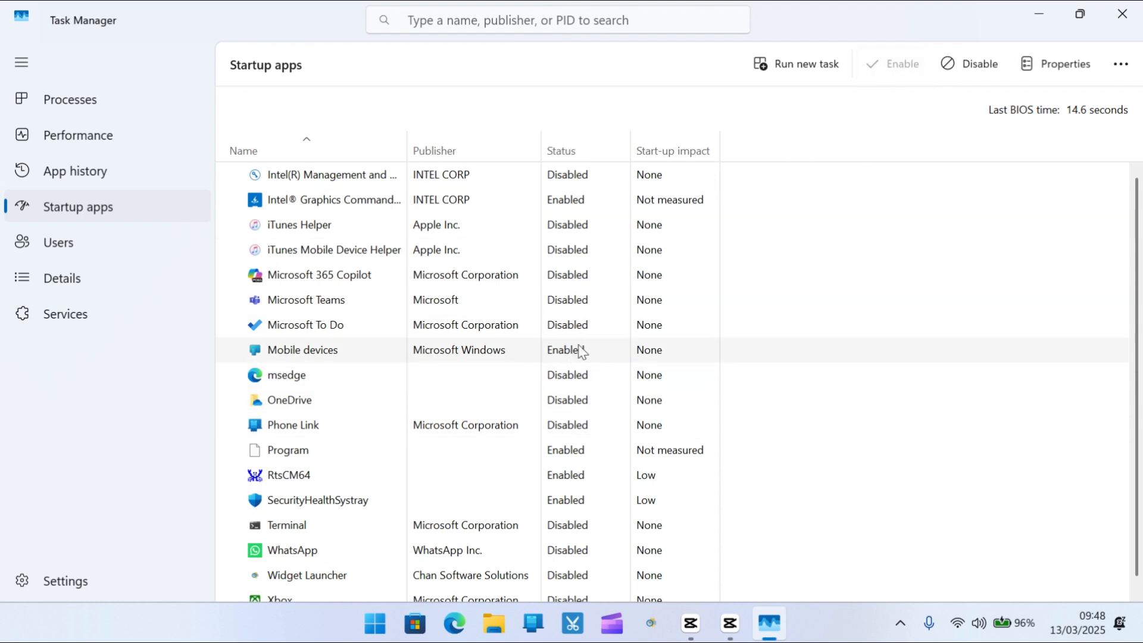
{"action": "left_click", "coordinate": [980, 68]}
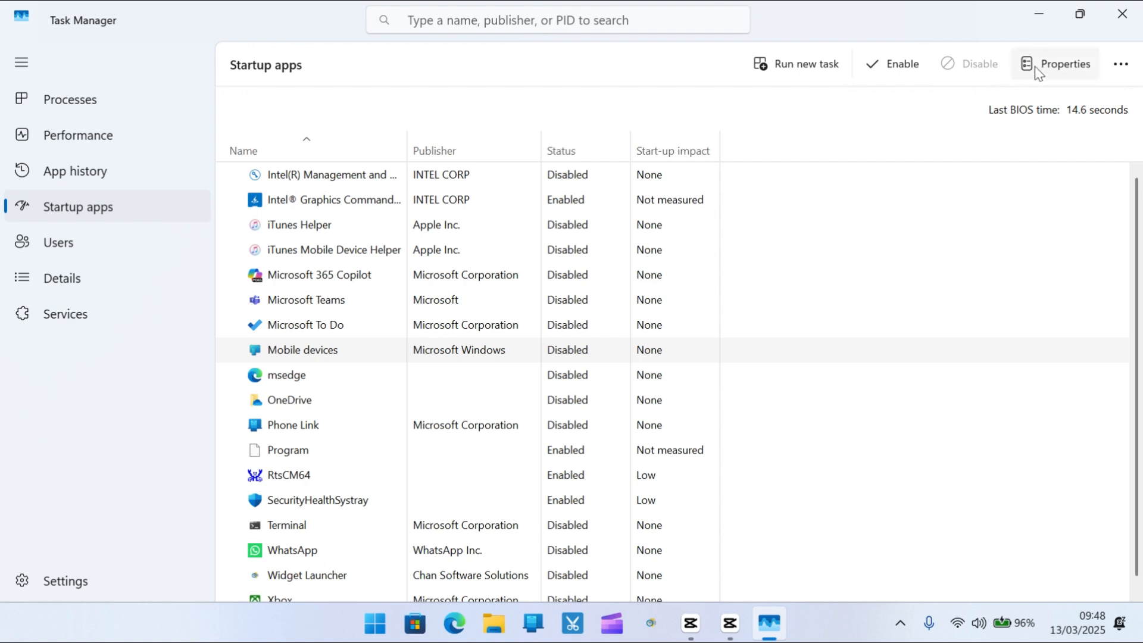
{"action": "left_click", "coordinate": [1122, 14]}
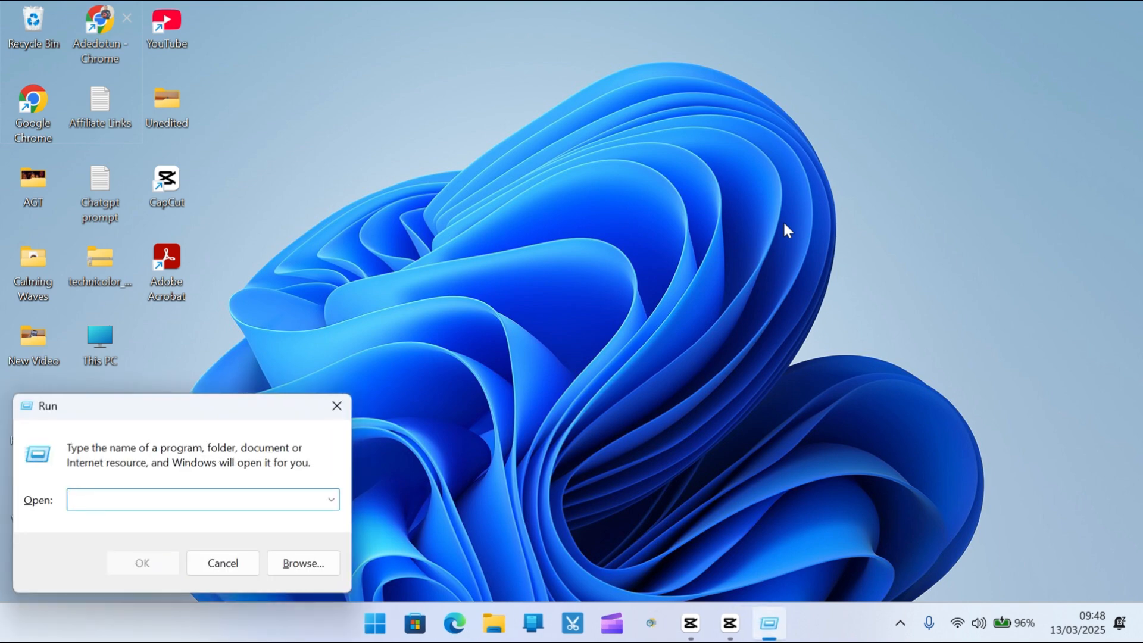
Step: Open the Windows Prefetch folder by running prefetch from the Run dialog, granting permanent access to it
{"action": "left_click_drag", "start_coordinate": [253, 407], "coordinate": [664, 238]}
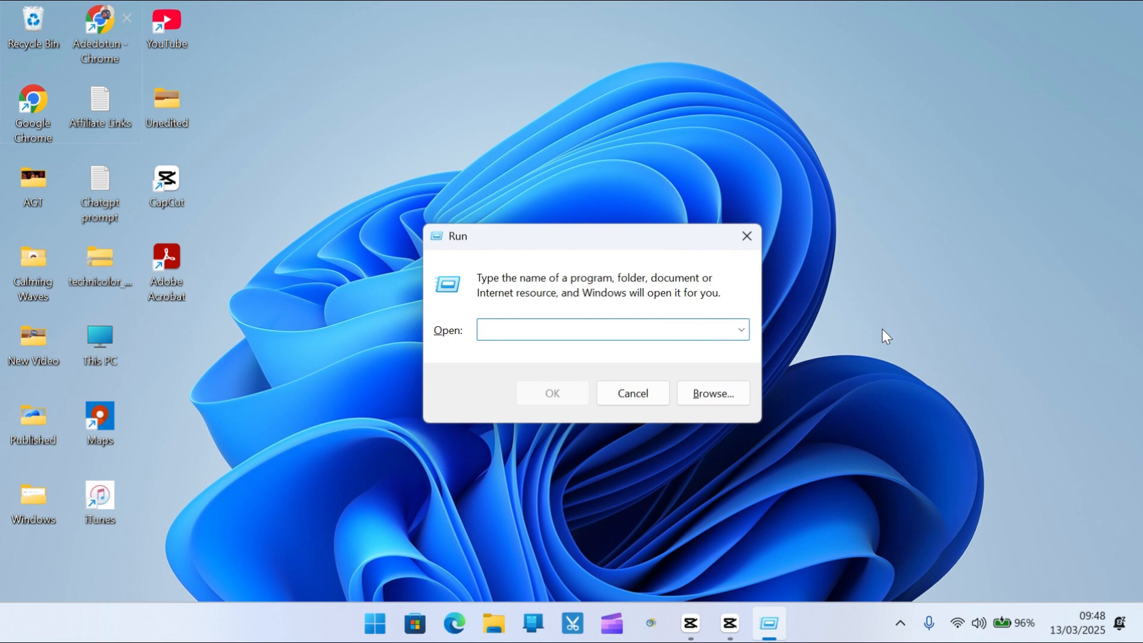
{"action": "type", "text": "pref"}
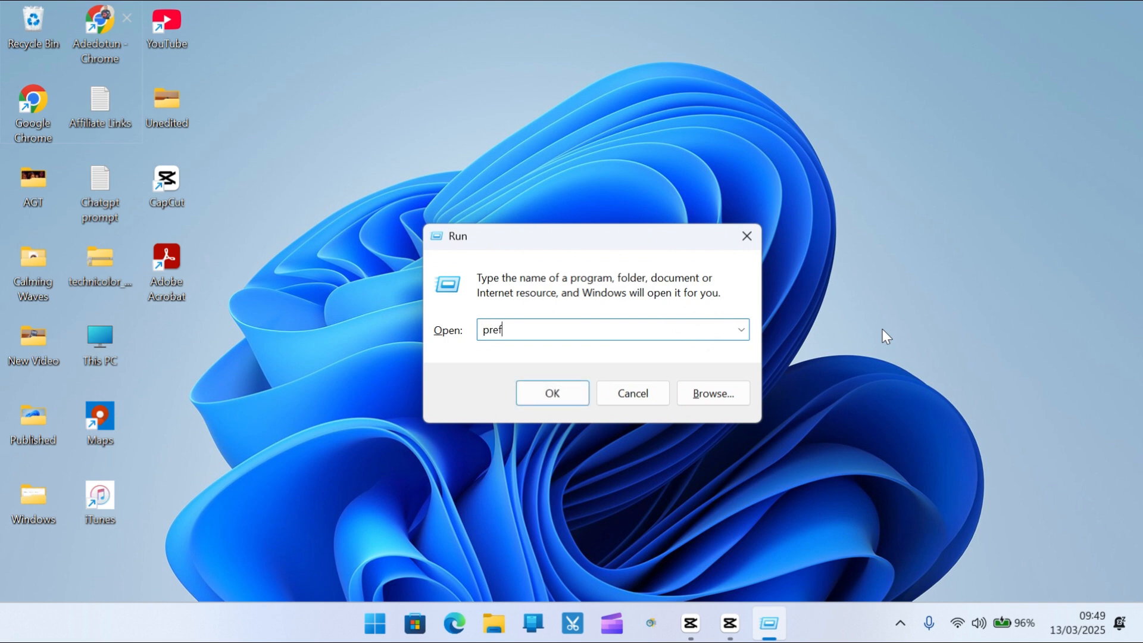
{"action": "type", "text": "ec"}
{"action": "type", "text": "tch"}
{"action": "key", "text": "Return"}
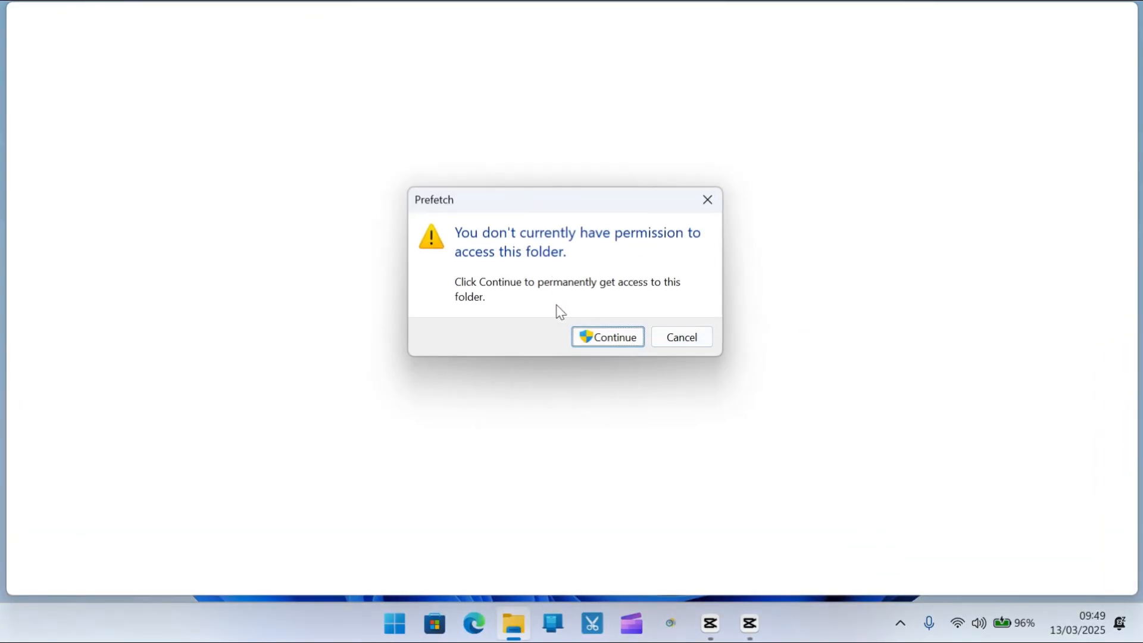
{"action": "left_click", "coordinate": [599, 338]}
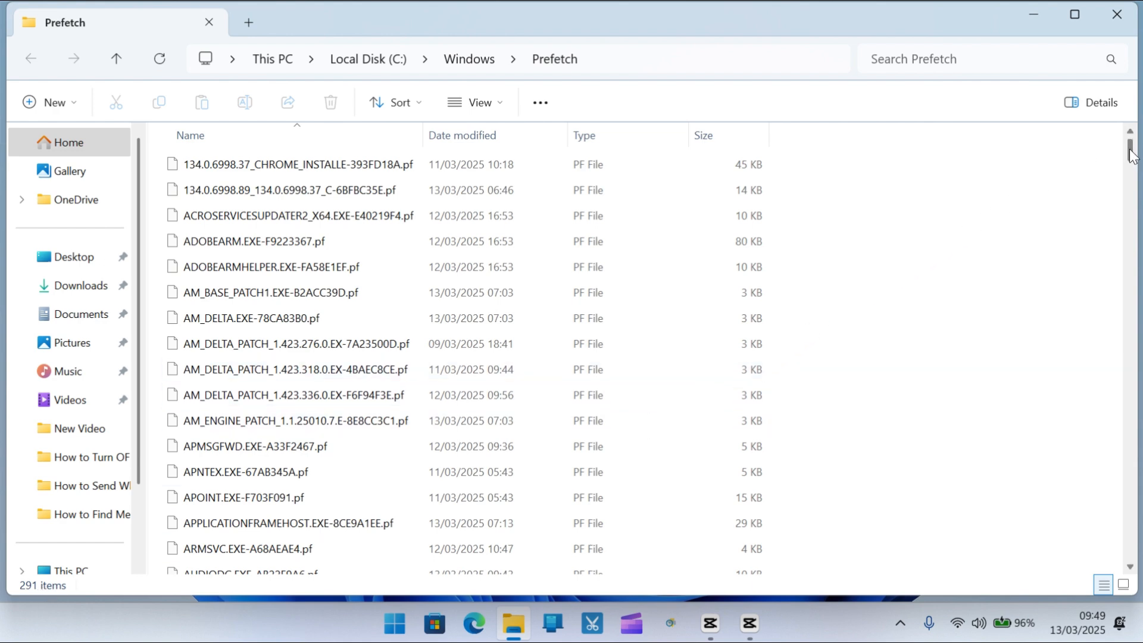
Step: Delete all files in the Prefetch folder, skipping every item in use, and close the folder window
{"action": "scroll", "coordinate": [1134, 244], "scroll_direction": "down", "scroll_amount": 10}
{"action": "left_click_drag", "start_coordinate": [1135, 244], "coordinate": [1130, 146]}
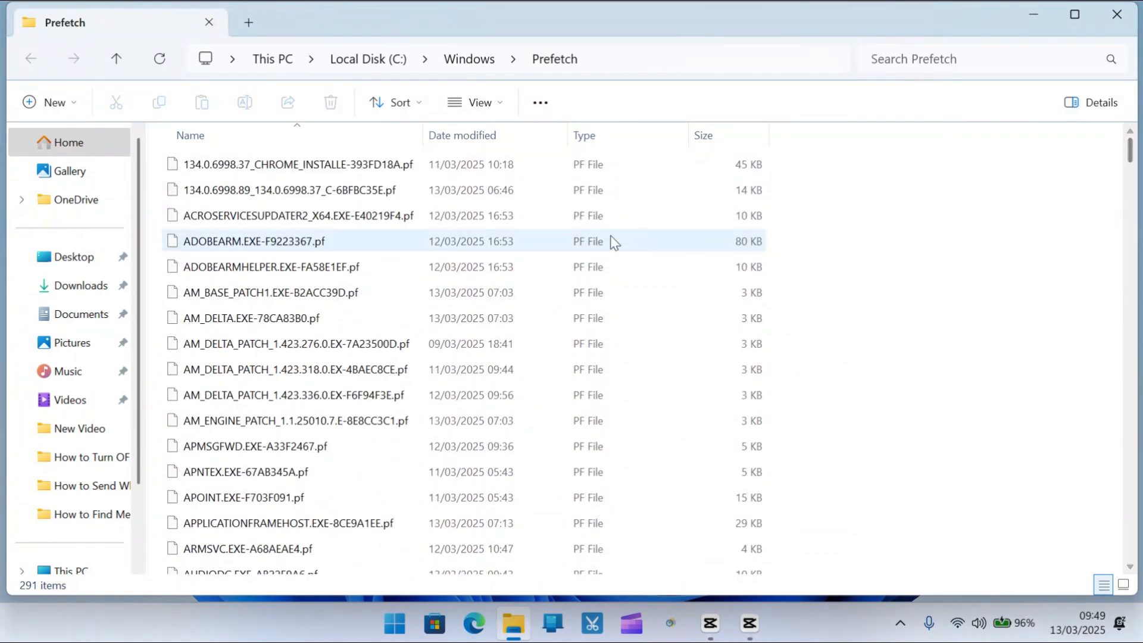
{"action": "left_click", "coordinate": [473, 168]}
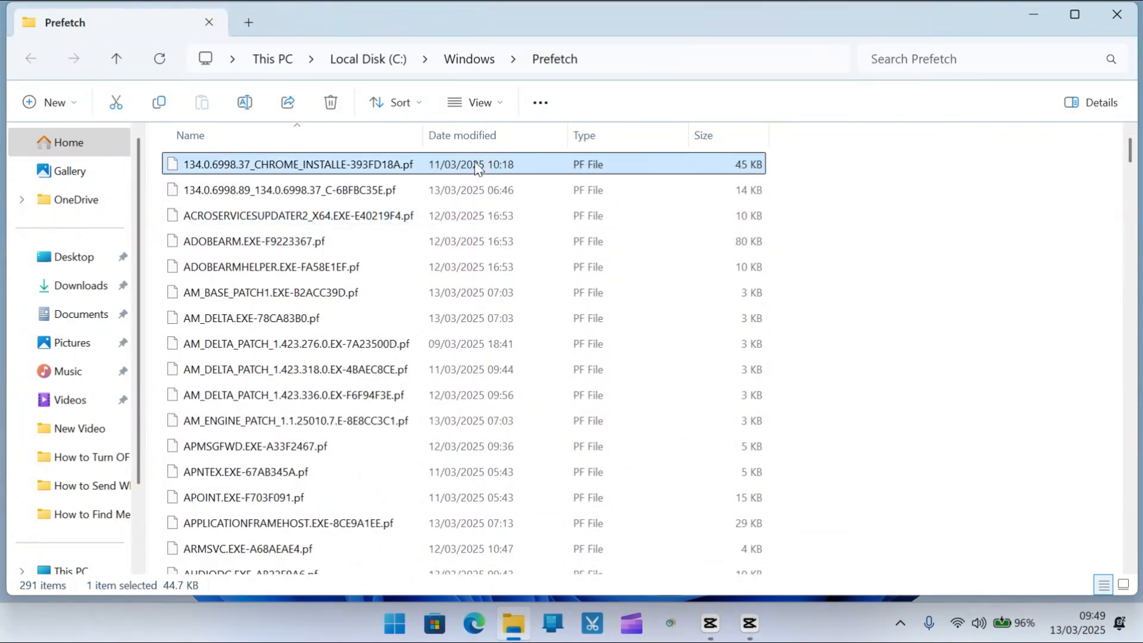
{"action": "key", "text": "ctrl+a"}
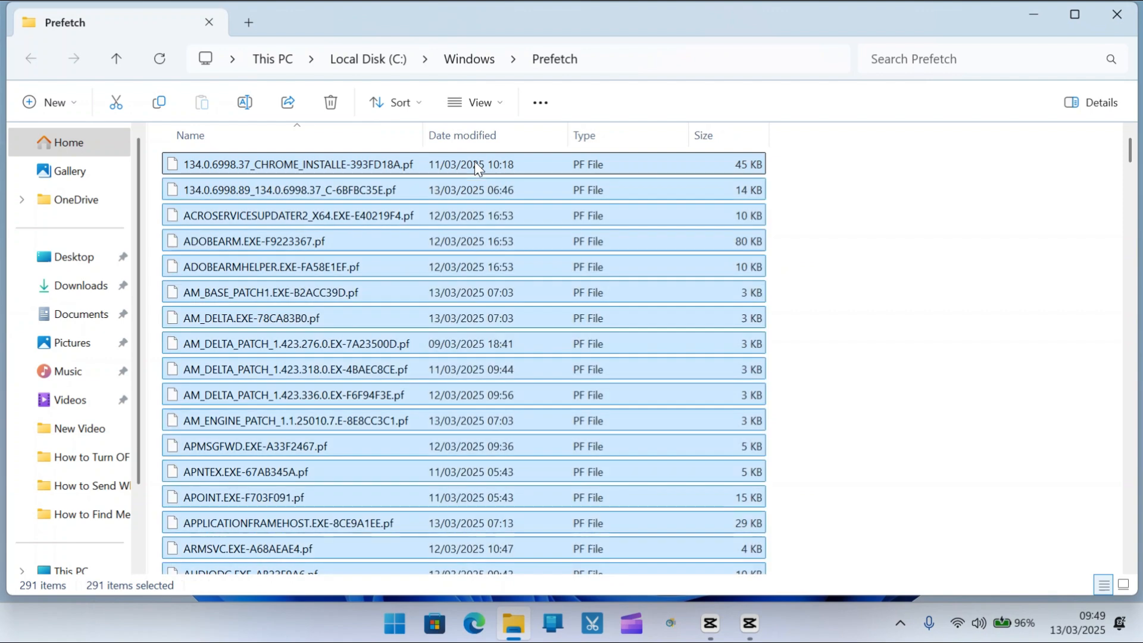
{"action": "left_click", "coordinate": [331, 103]}
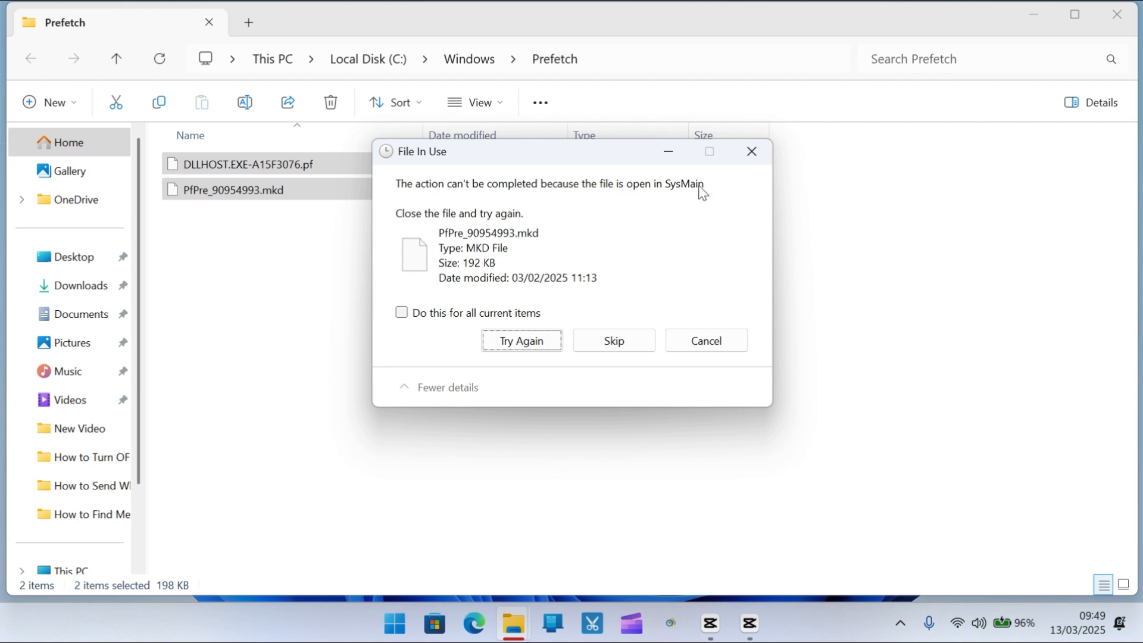
{"action": "left_click", "coordinate": [434, 318]}
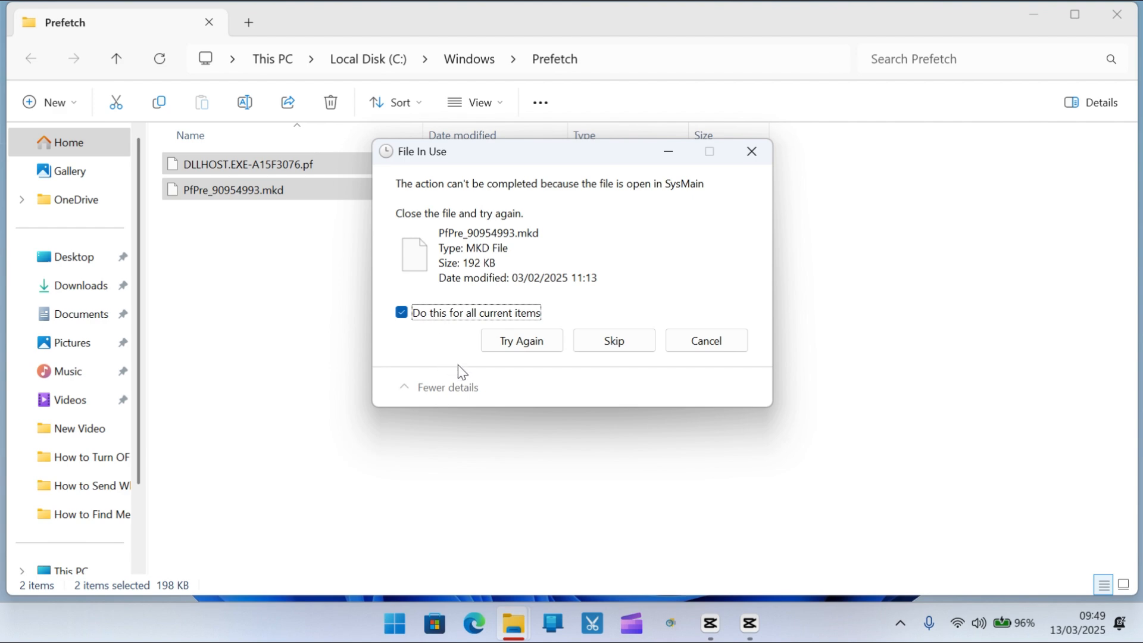
{"action": "left_click", "coordinate": [624, 349]}
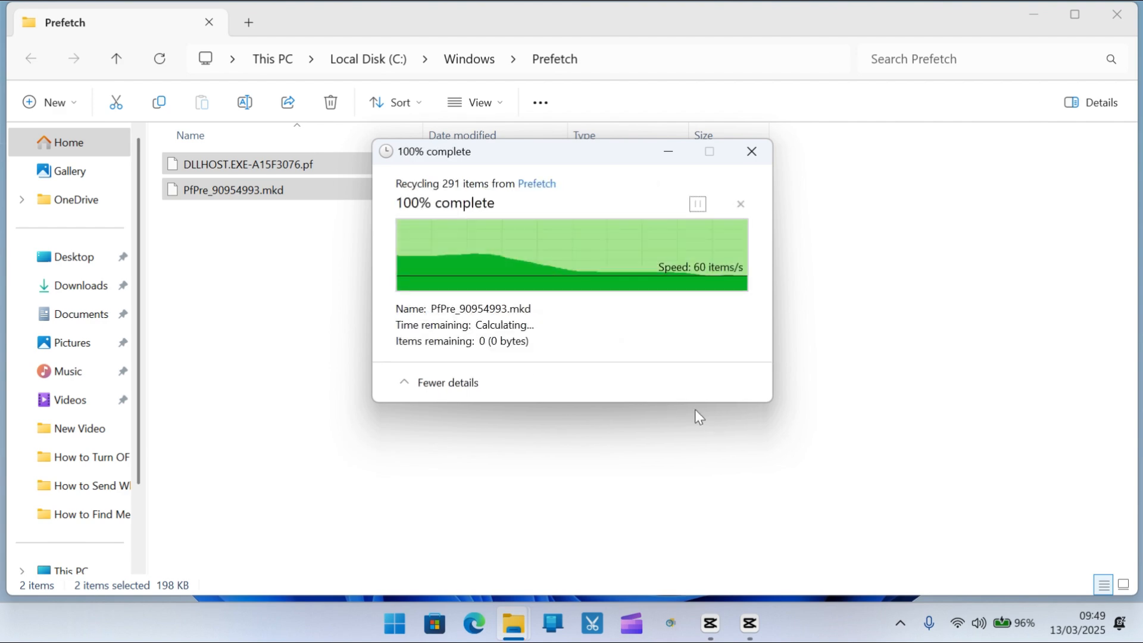
{"action": "left_click", "coordinate": [1117, 15]}
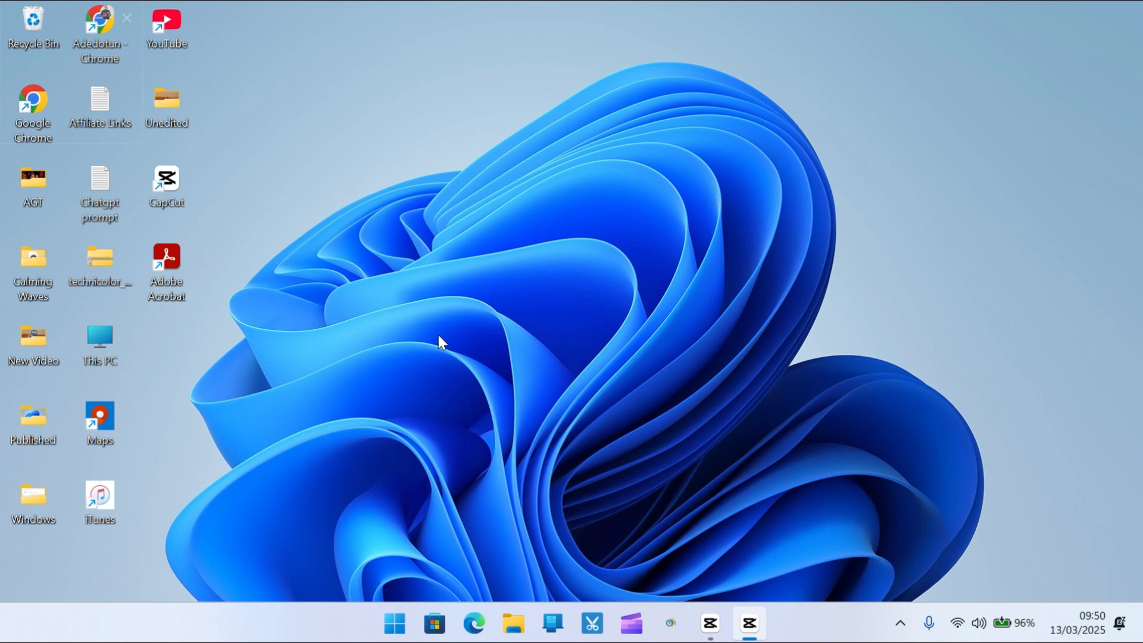
Step: Bring up the Run dialog, move it near the middle of the desktop and enter diskmgmt.msc
{"action": "key", "text": "super+r"}
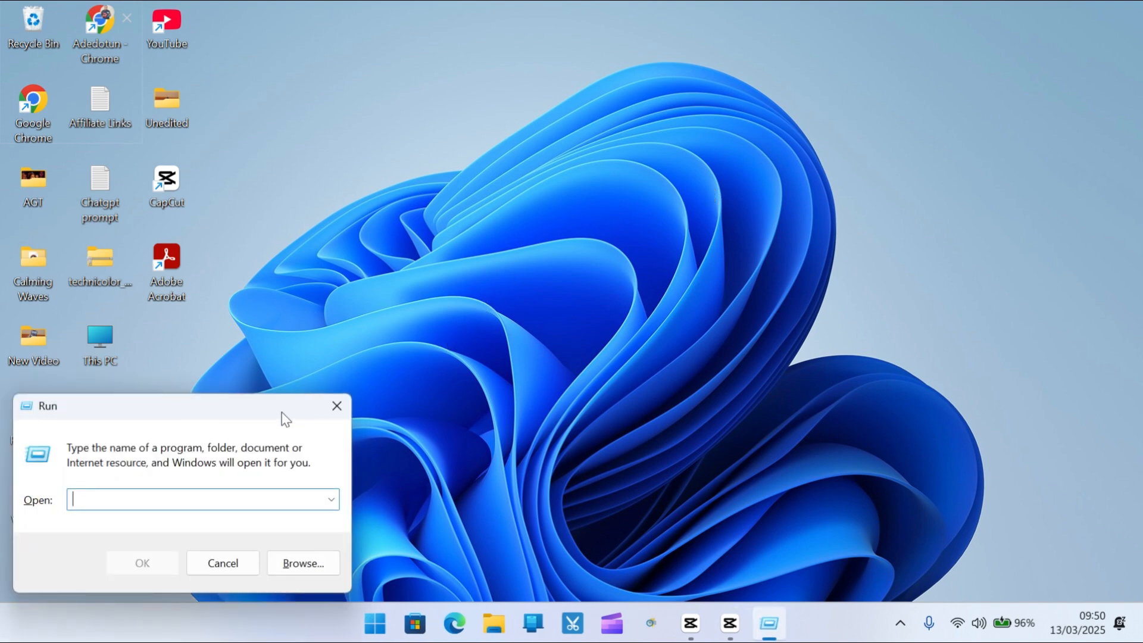
{"action": "left_click_drag", "start_coordinate": [281, 412], "coordinate": [755, 222]}
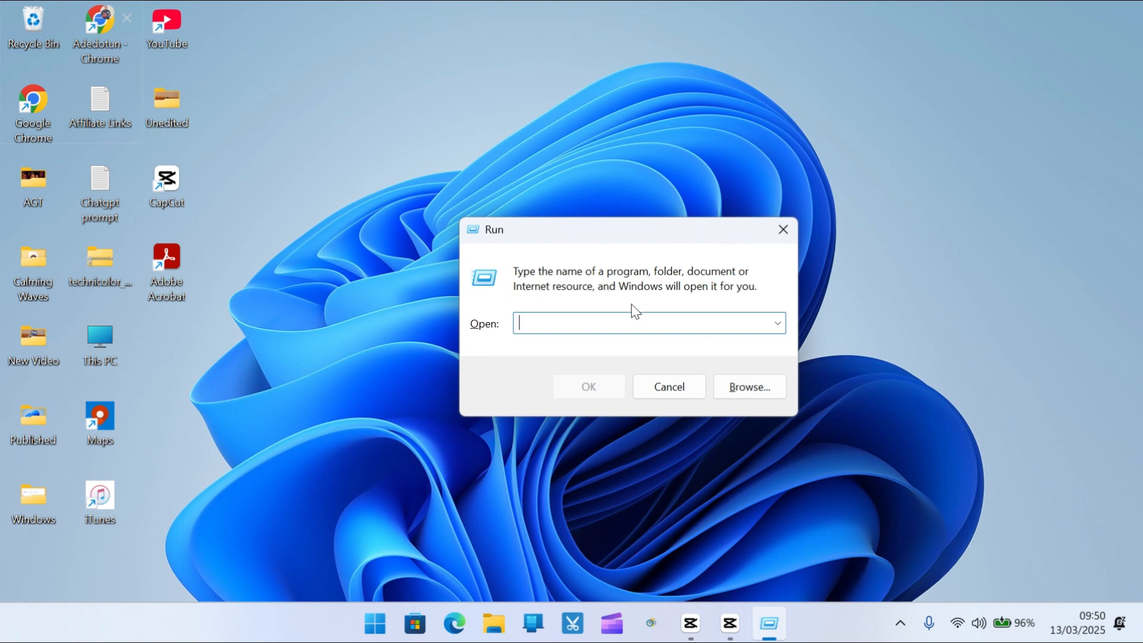
{"action": "type", "text": "diskmgm"}
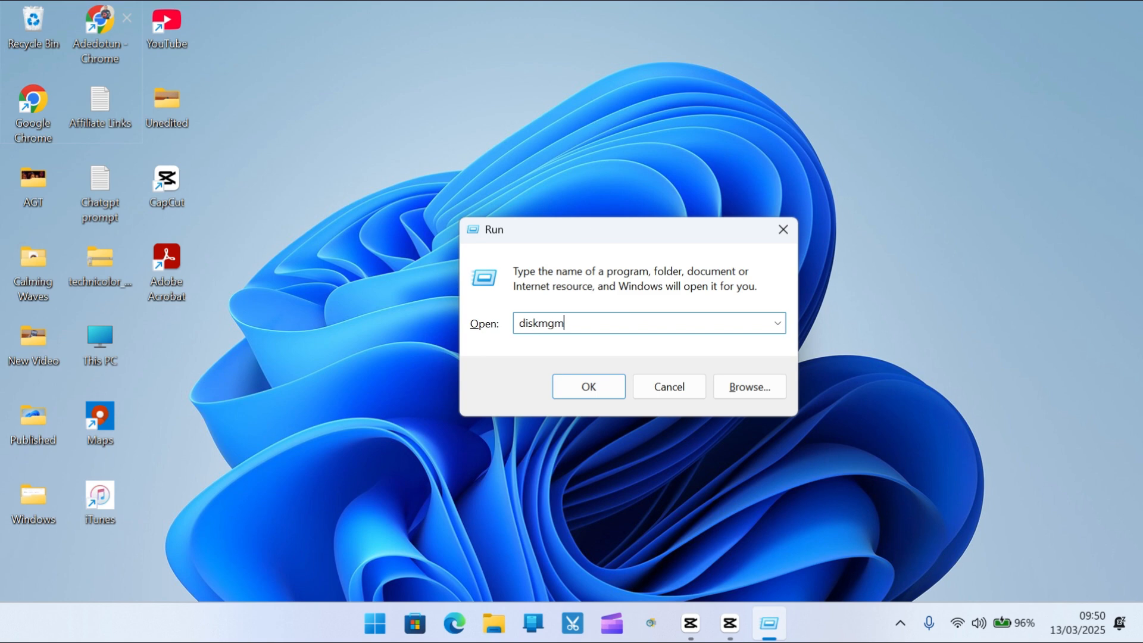
{"action": "type", "text": "t.msc"}
{"action": "left_click", "coordinate": [381, 631]}
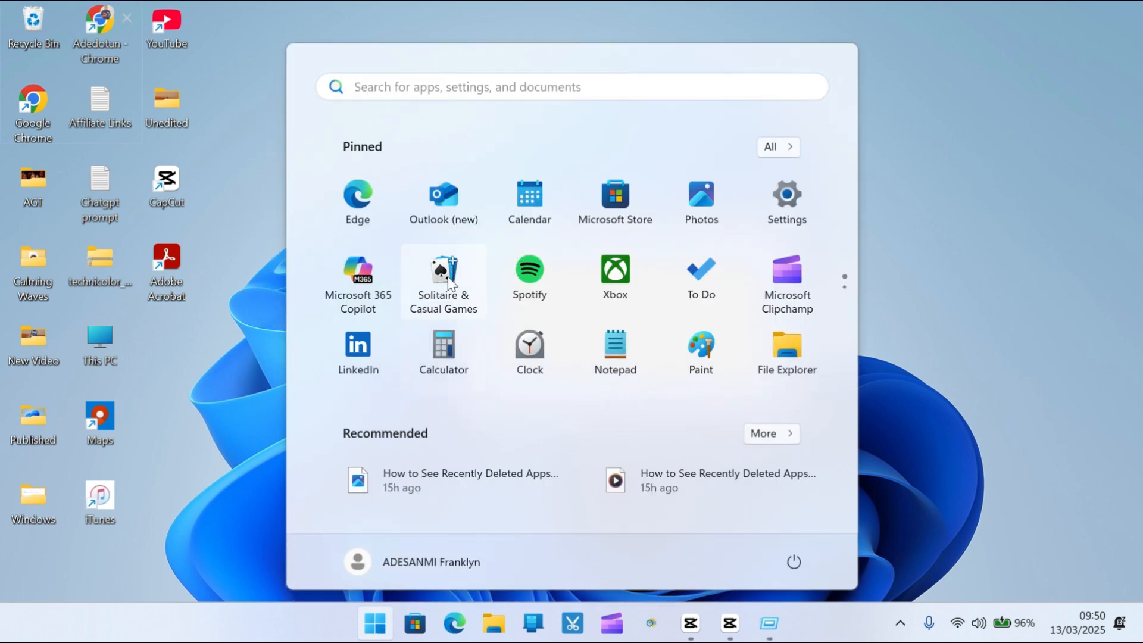
{"action": "type", "text": "disk cle"}
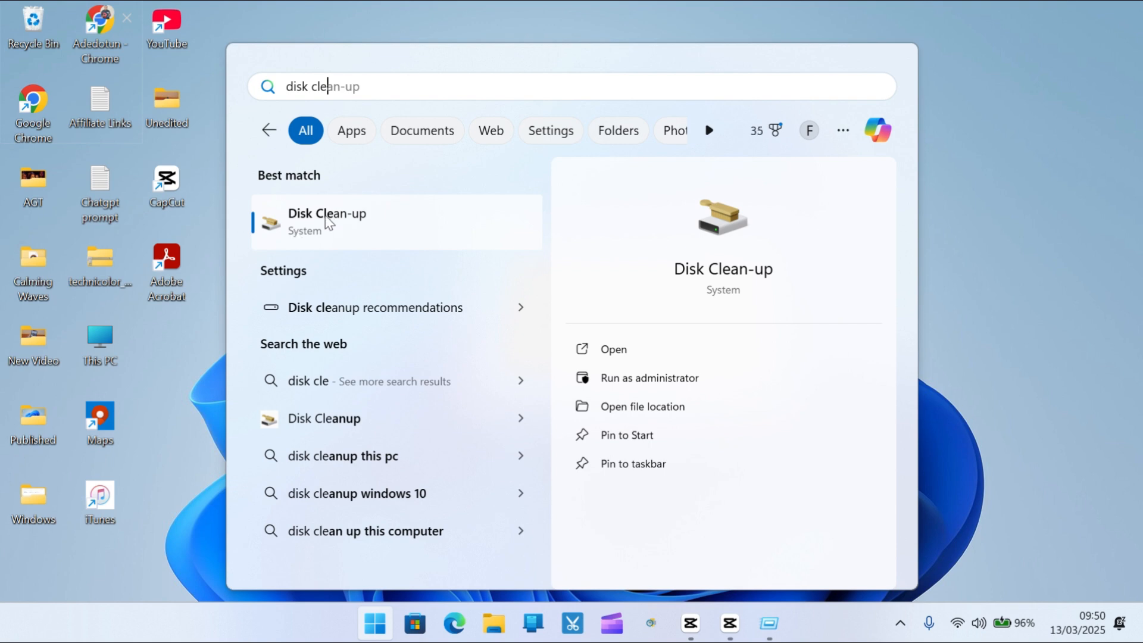
{"action": "key", "text": "super+r"}
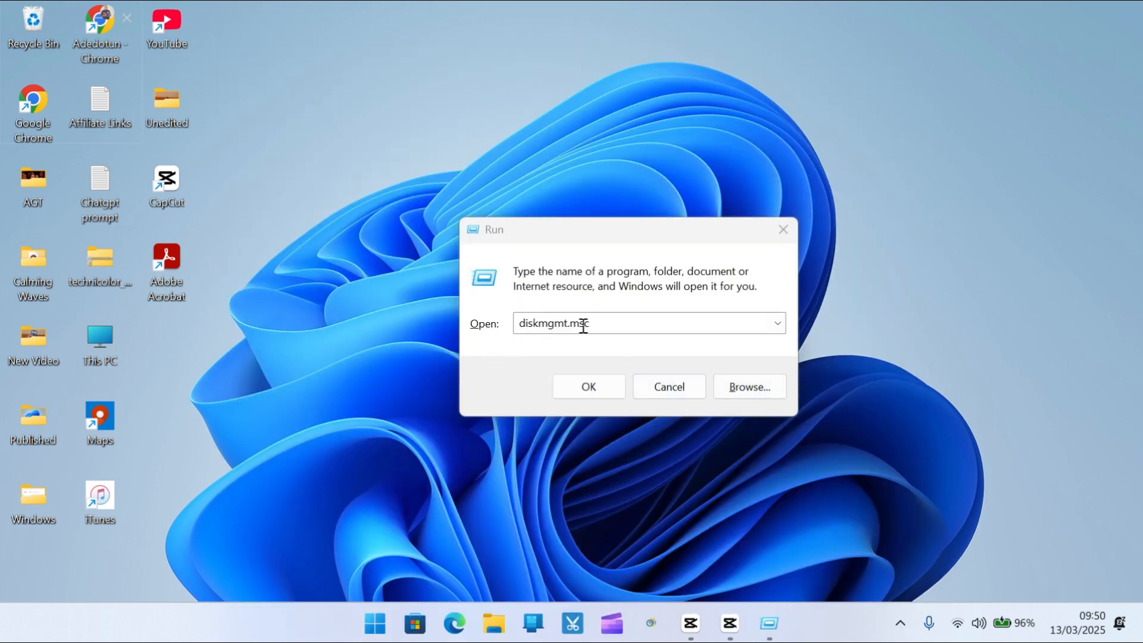
Step: Open Disk Management by running diskmgmt.msc, examine the disk's partitions in a maximized window and close it
{"action": "left_click", "coordinate": [590, 388]}
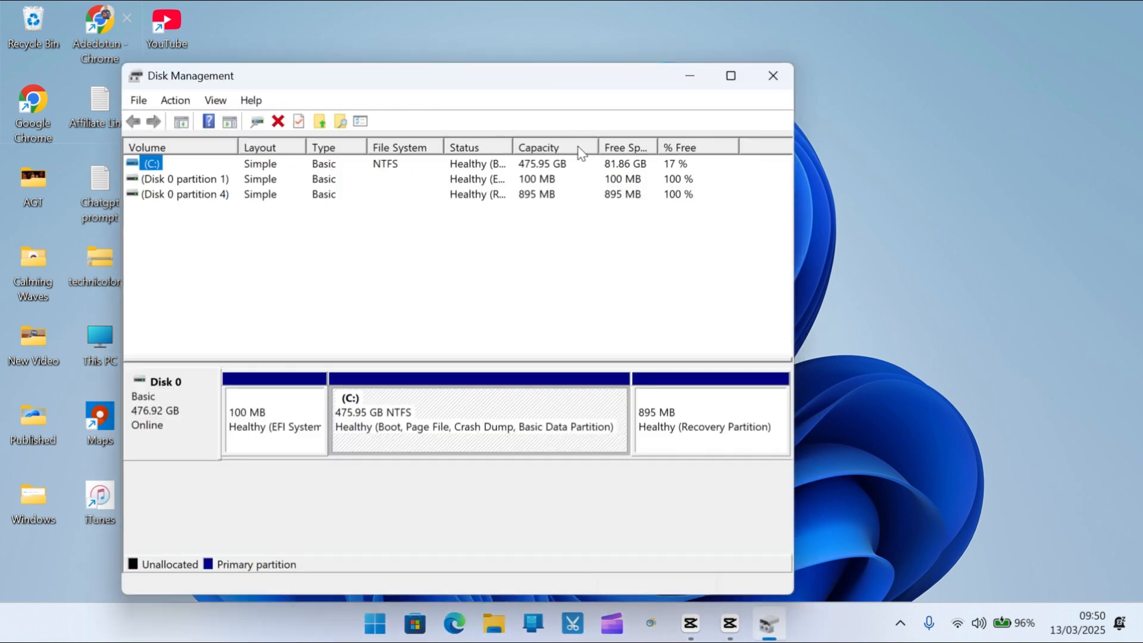
{"action": "left_click_drag", "start_coordinate": [570, 82], "coordinate": [683, 34]}
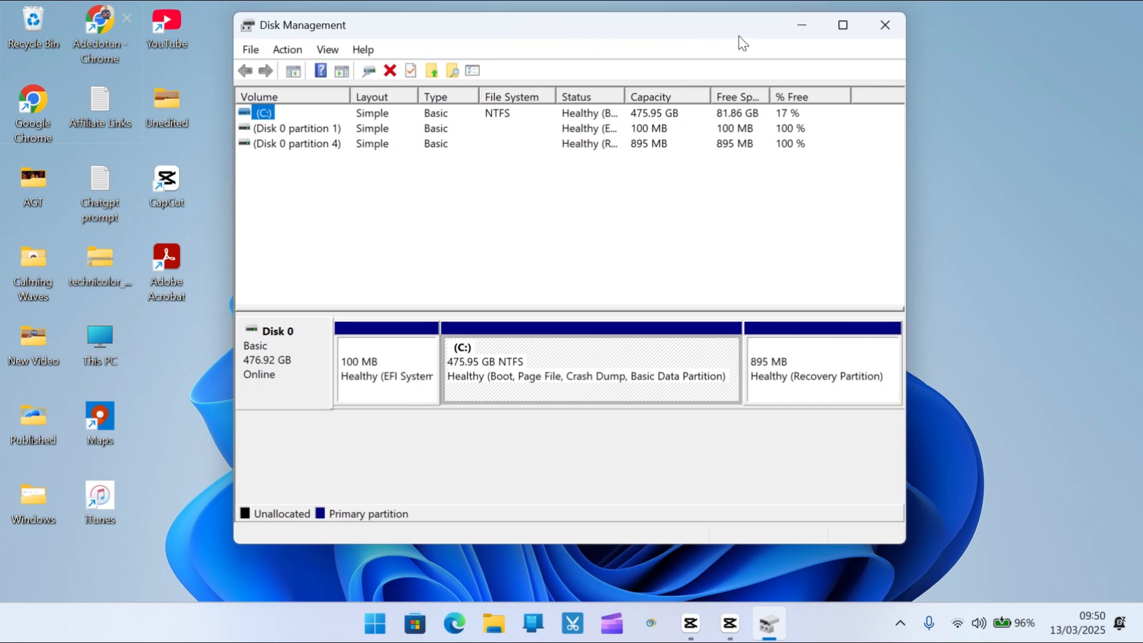
{"action": "left_click", "coordinate": [842, 25]}
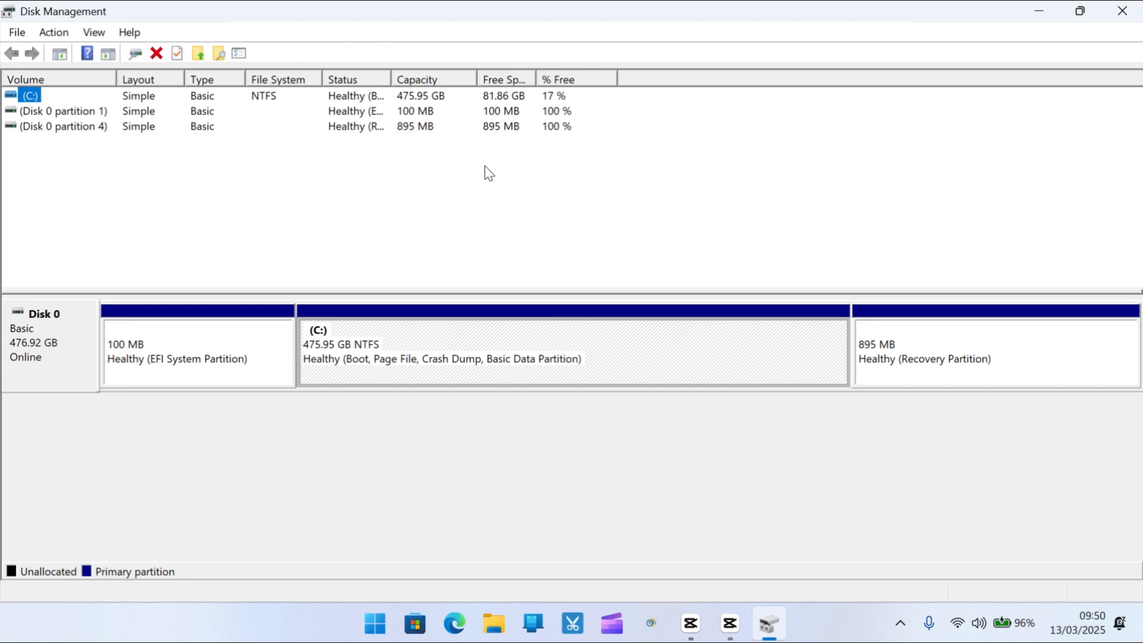
{"action": "left_click", "coordinate": [1122, 11]}
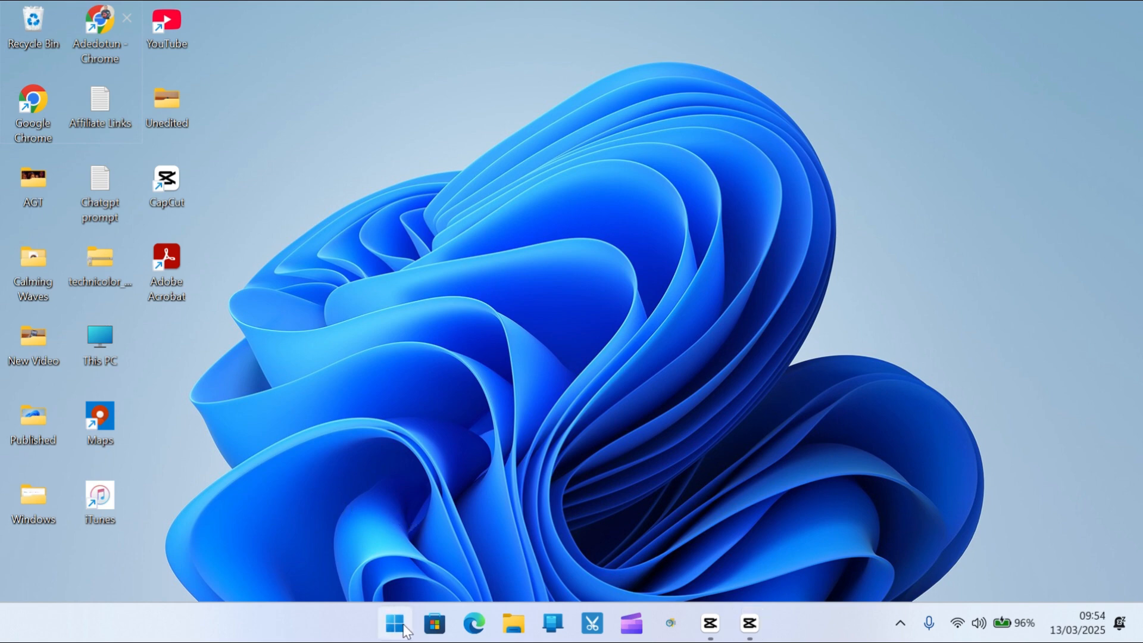
Step: Open Control Panel by searching for control and show its items as large icons
{"action": "left_click", "coordinate": [395, 623]}
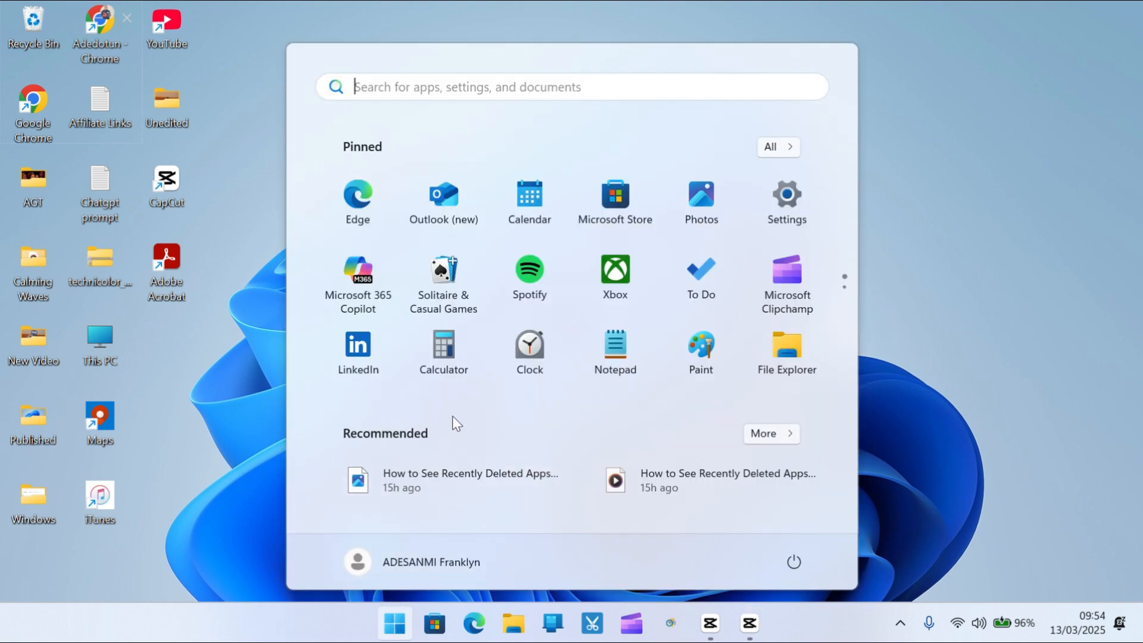
{"action": "type", "text": "cont"}
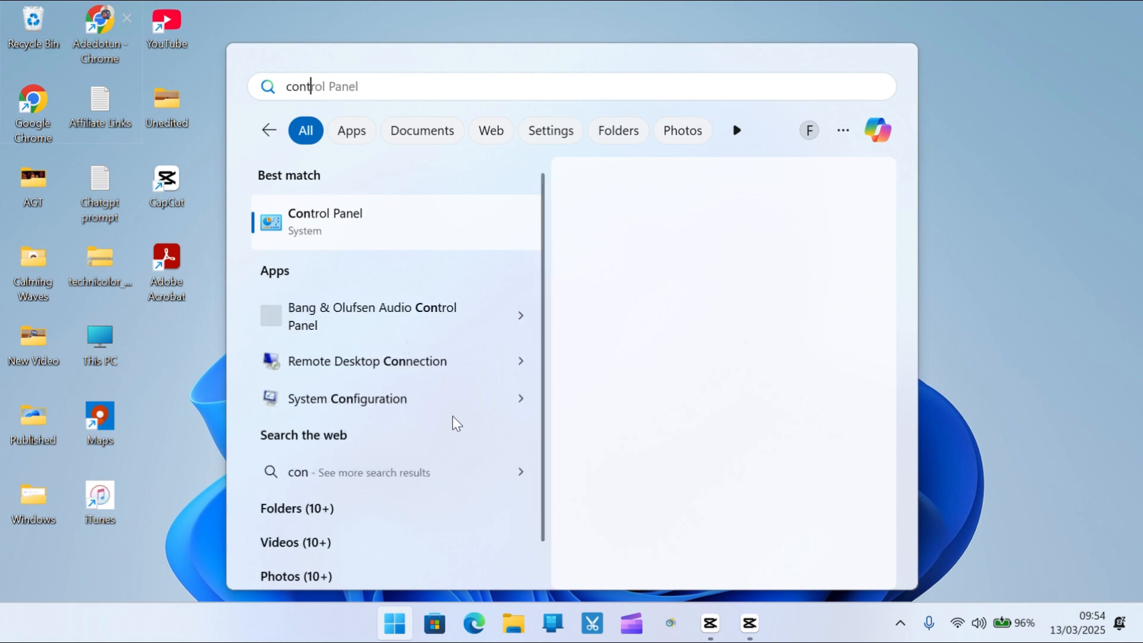
{"action": "type", "text": "rol"}
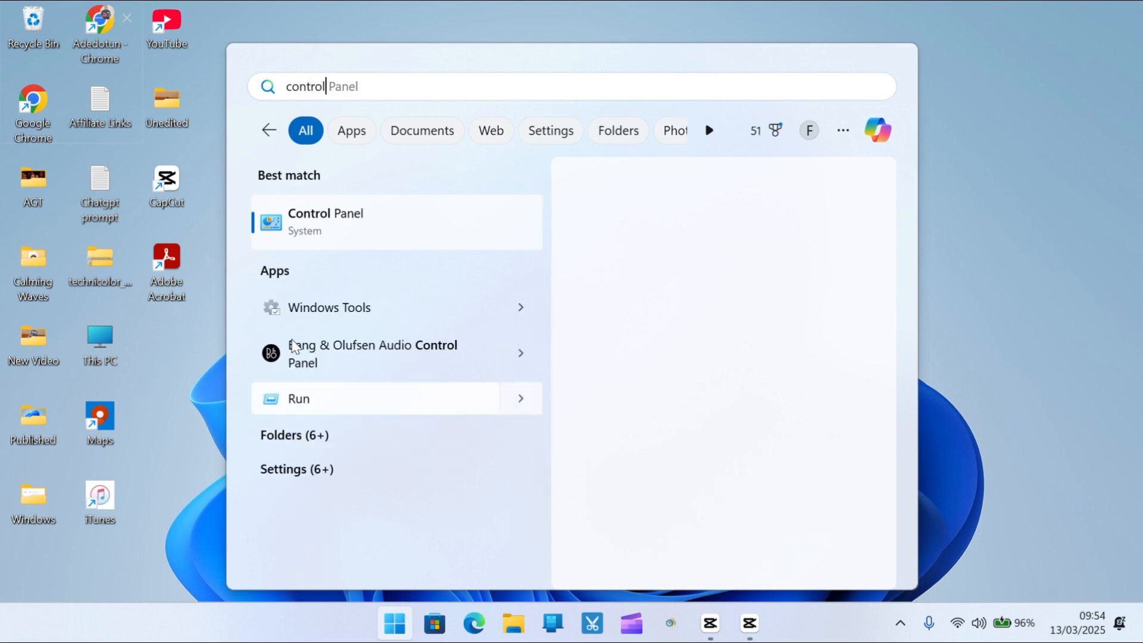
{"action": "left_click", "coordinate": [625, 356]}
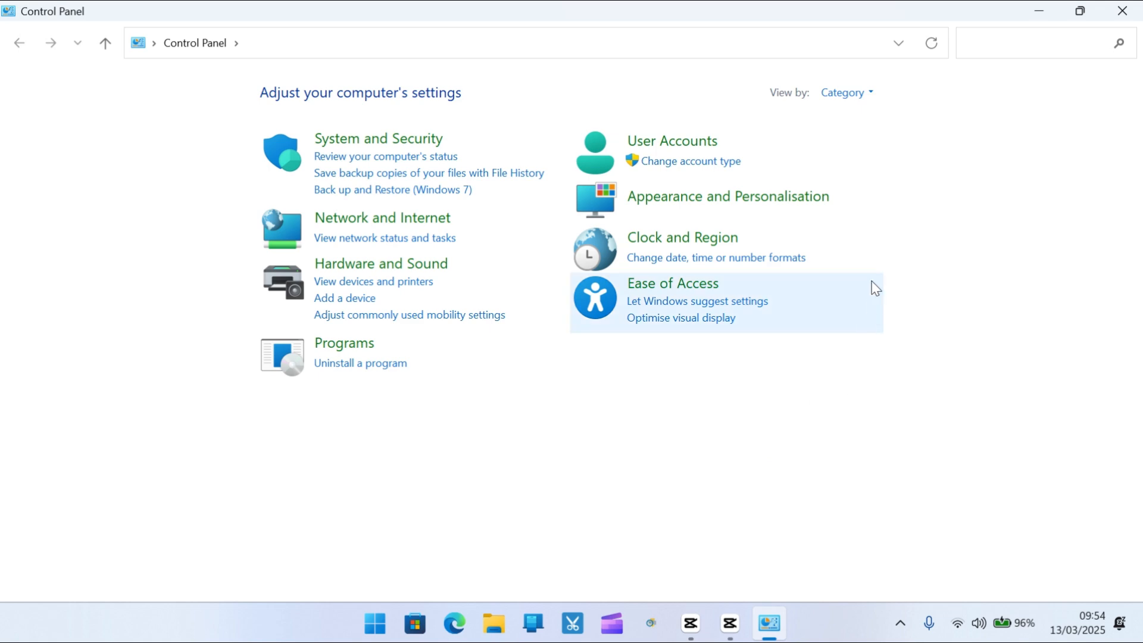
{"action": "left_click", "coordinate": [866, 104]}
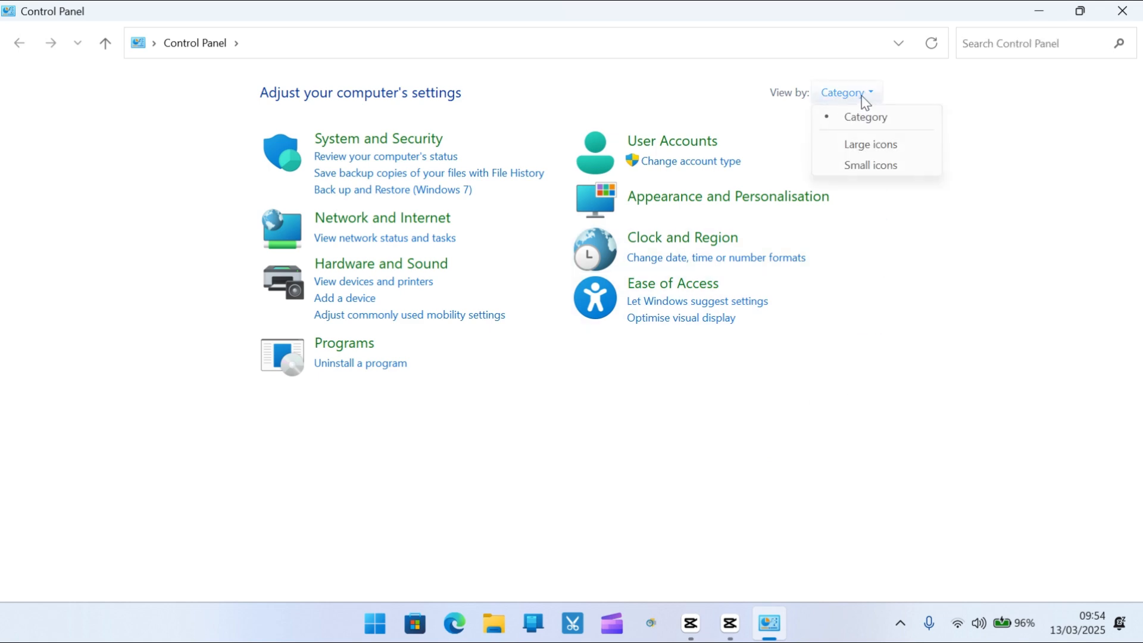
{"action": "left_click", "coordinate": [867, 146]}
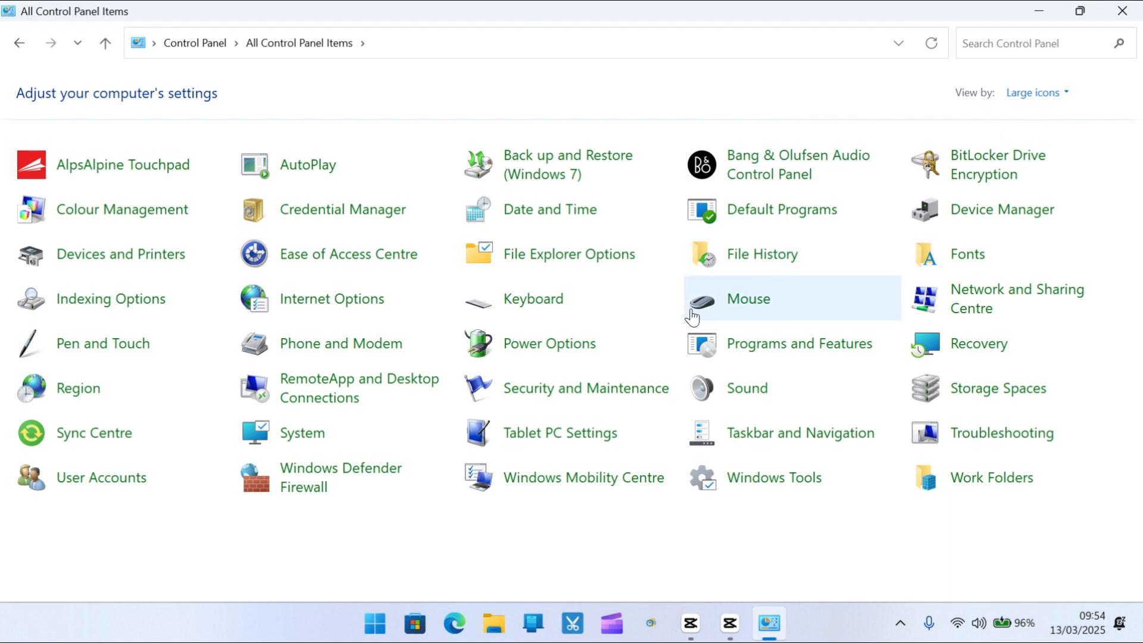
Step: Open Power Options, select the Balanced power plan and switch back to High Performance
{"action": "left_click", "coordinate": [548, 345]}
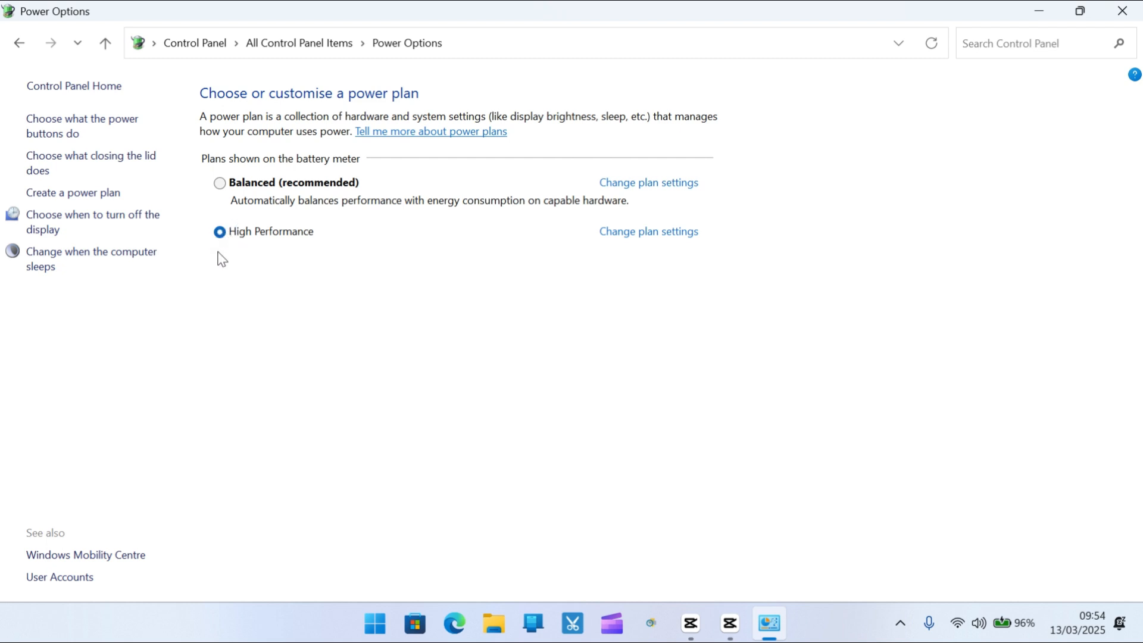
{"action": "left_click", "coordinate": [222, 186]}
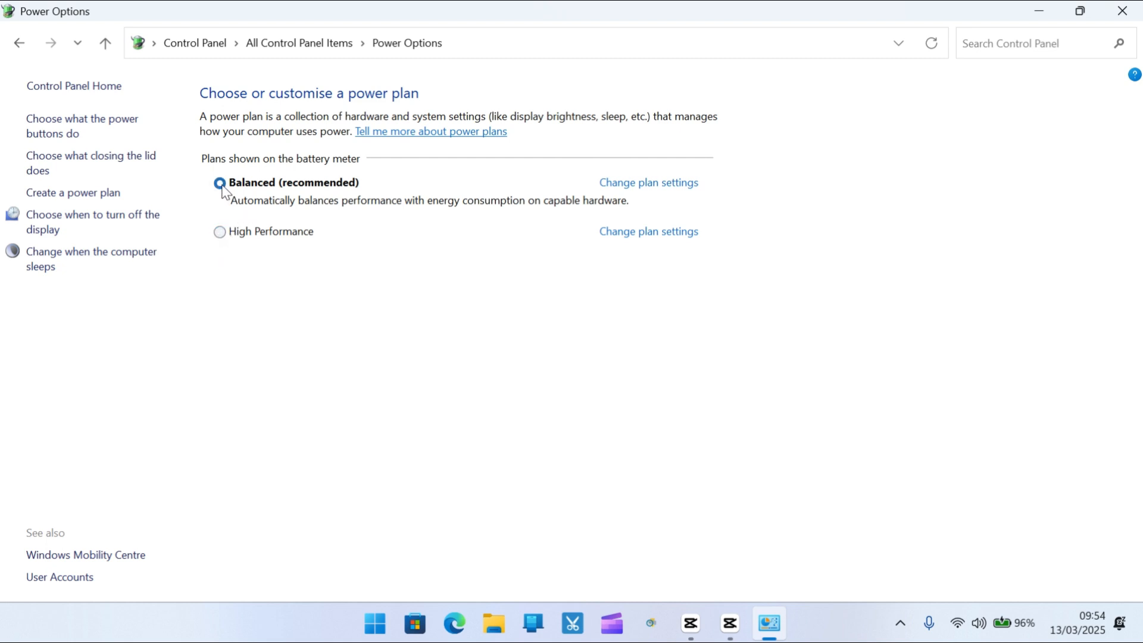
{"action": "left_click", "coordinate": [218, 236]}
Step: Create the power plan My Custom Plan 1 based on High performance with the default sleep and display settings, and close the window
{"action": "left_click", "coordinate": [67, 194]}
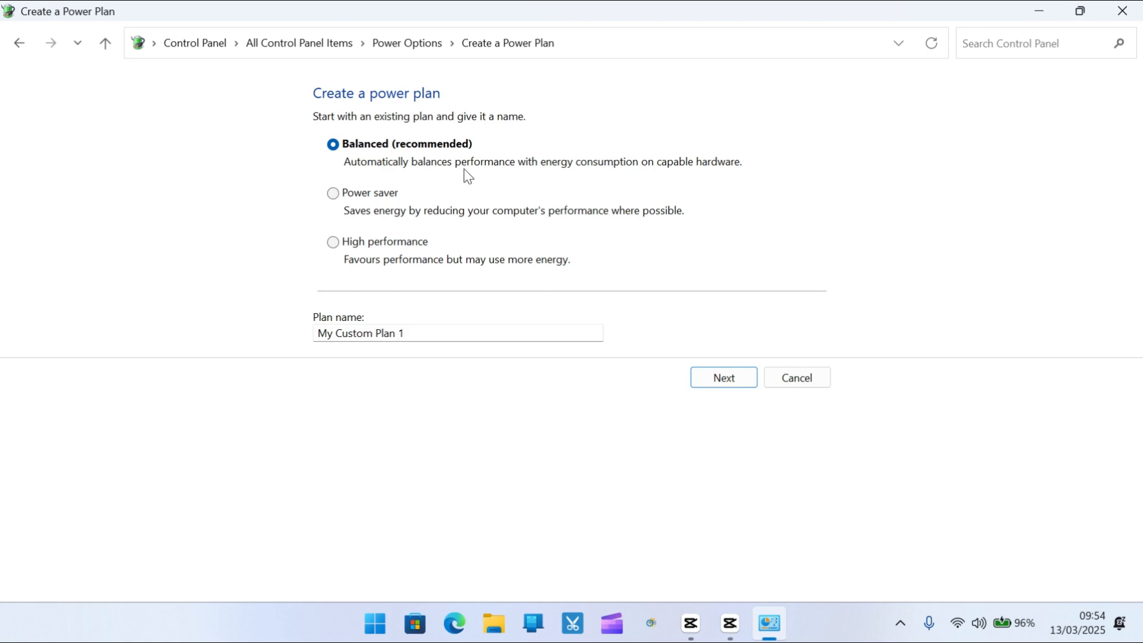
{"action": "left_click", "coordinate": [333, 243]}
{"action": "left_click", "coordinate": [722, 385]}
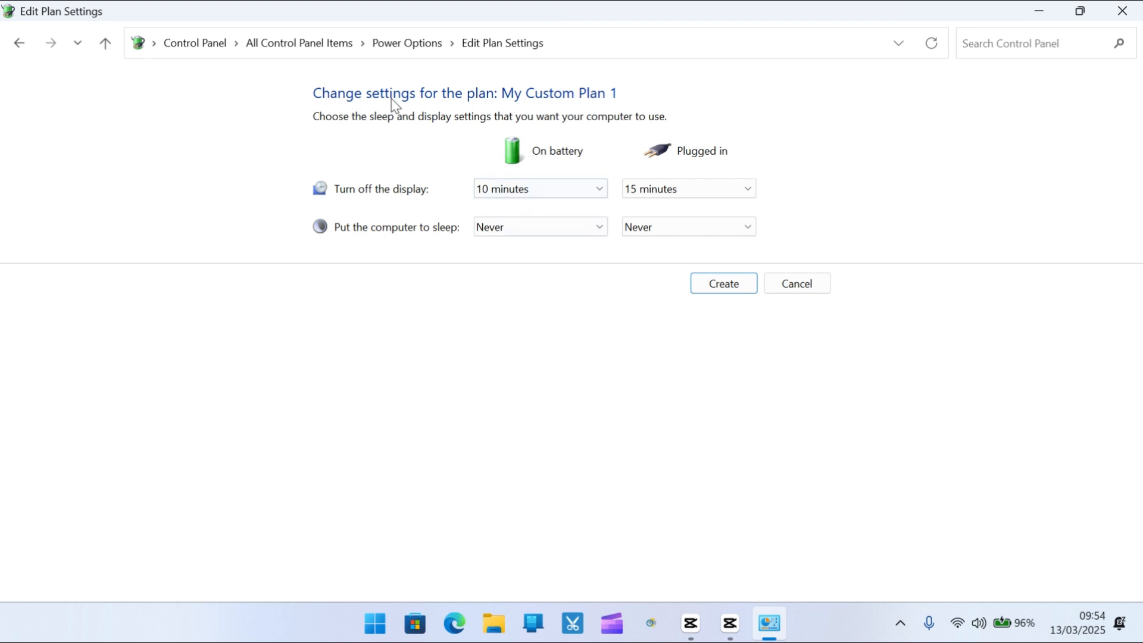
{"action": "left_click", "coordinate": [744, 288]}
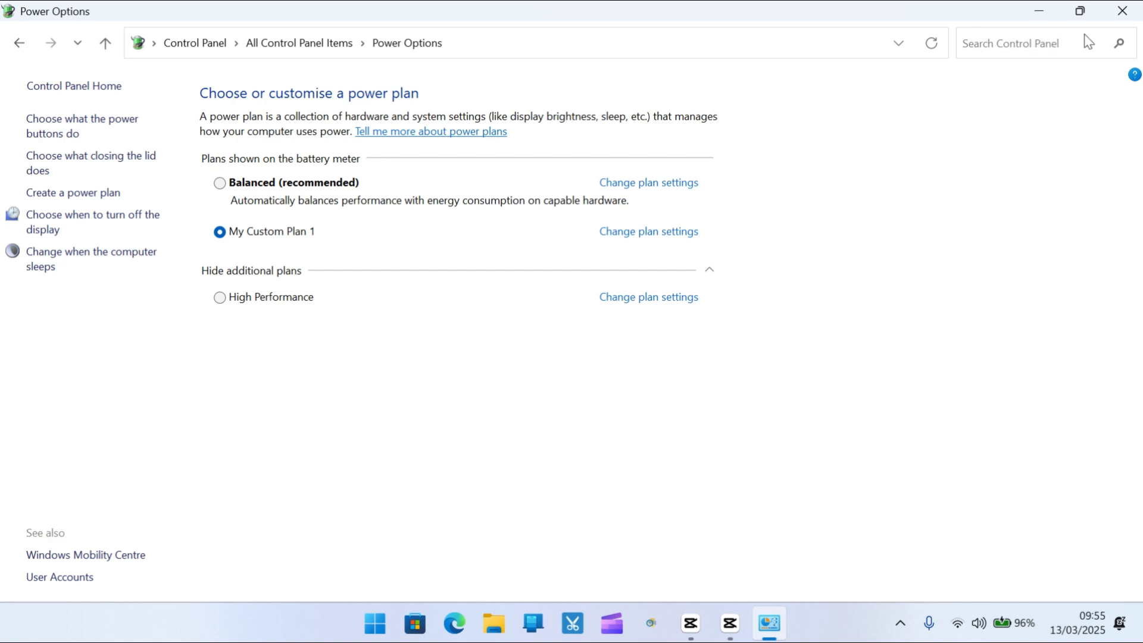
{"action": "left_click", "coordinate": [1117, 18]}
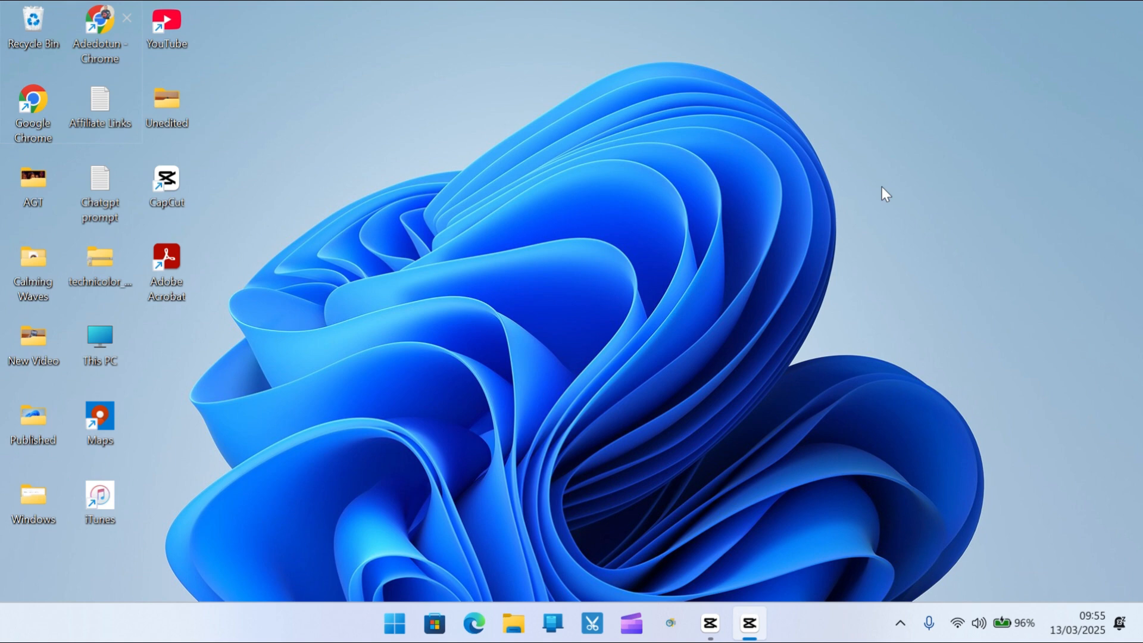
Step: Open Device Manager, move its window towards the middle of the desktop and expand Universal Serial Bus controllers
{"action": "right_click", "coordinate": [402, 626]}
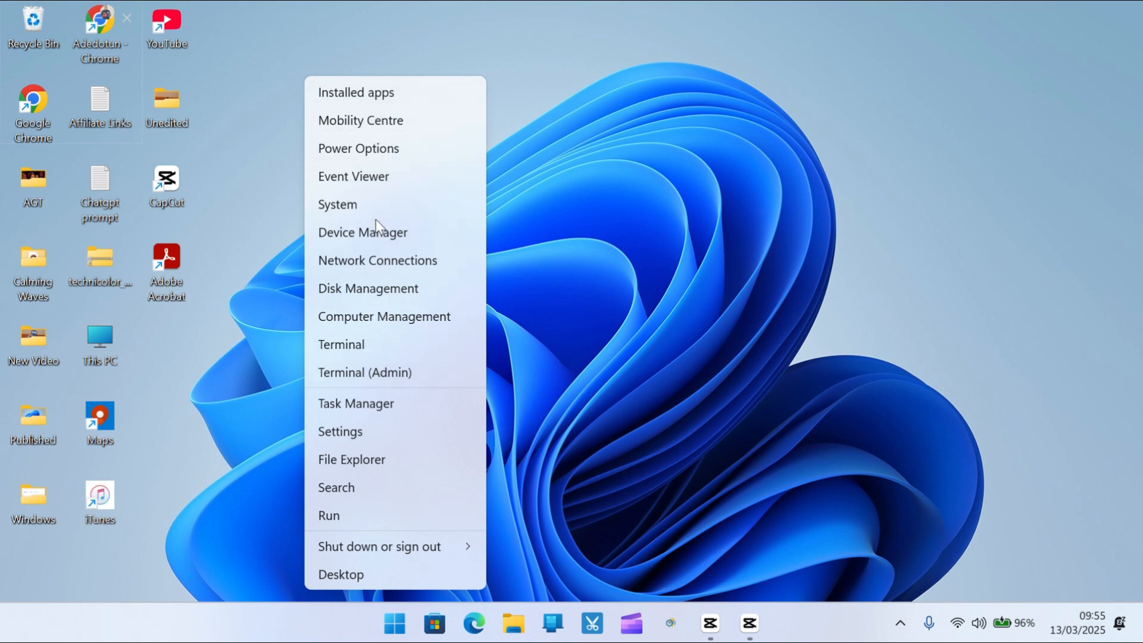
{"action": "left_click", "coordinate": [376, 235]}
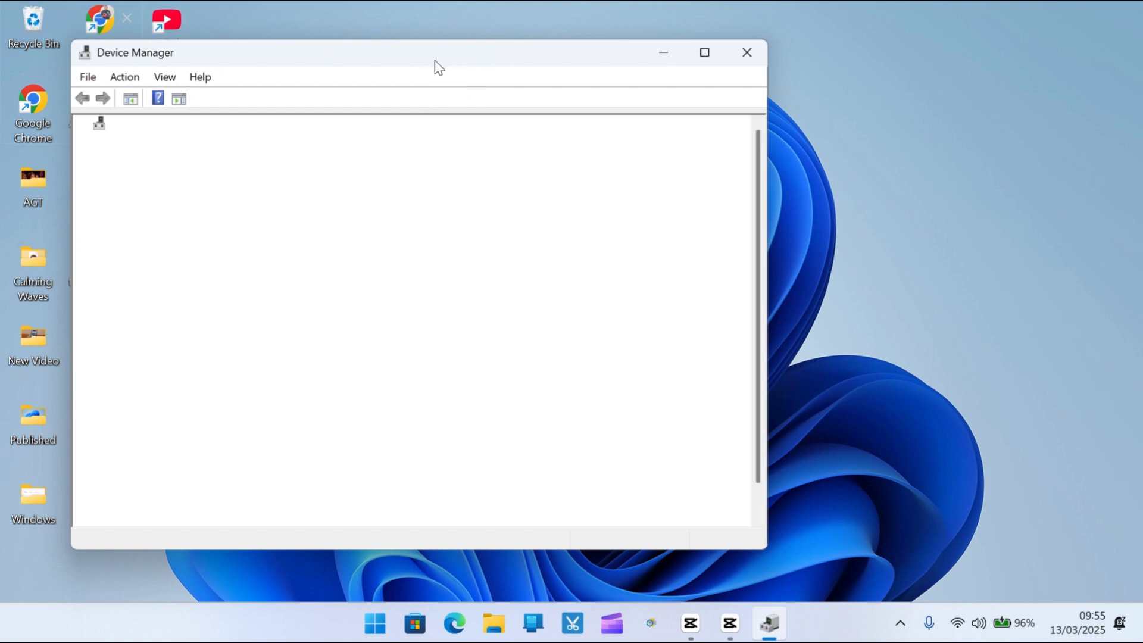
{"action": "left_click_drag", "start_coordinate": [430, 58], "coordinate": [621, 52]}
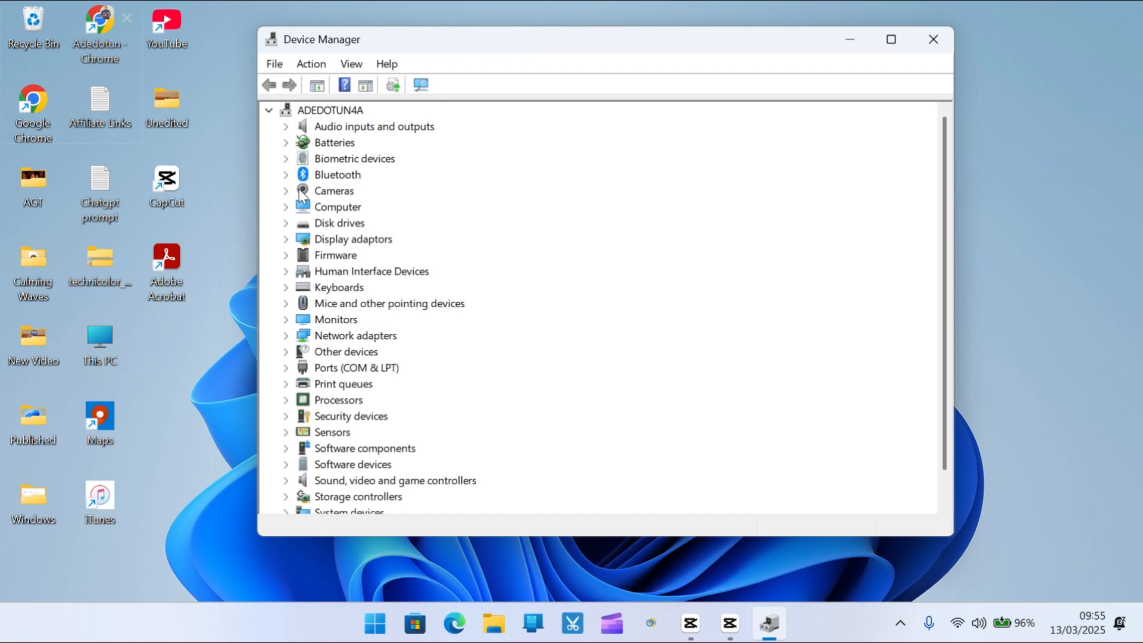
{"action": "scroll", "coordinate": [320, 283], "scroll_direction": "down", "scroll_amount": 1}
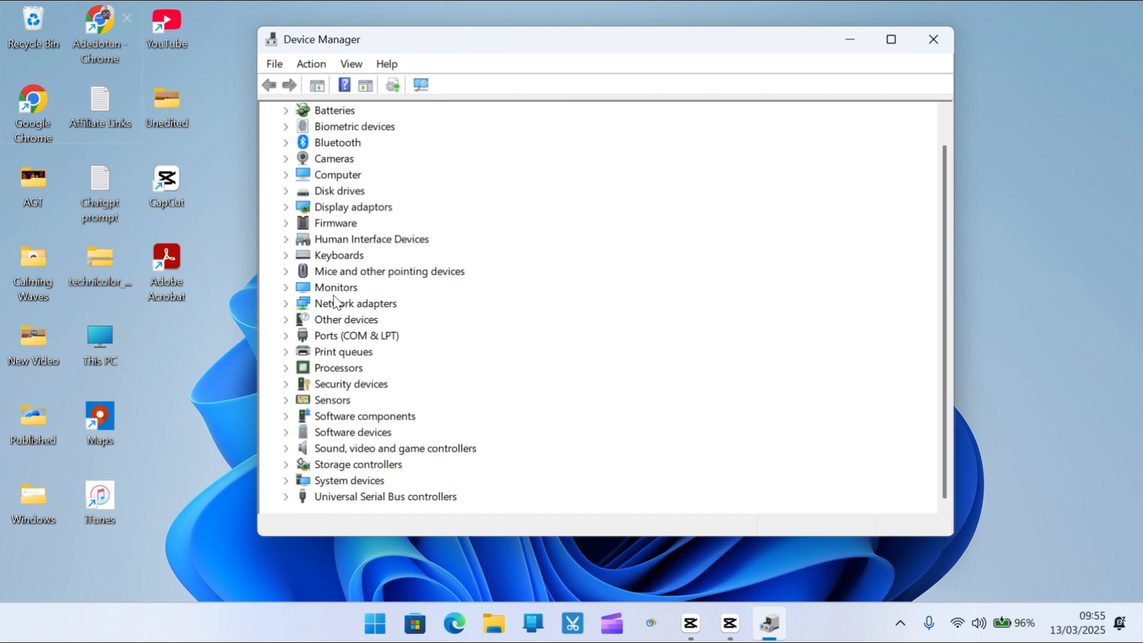
{"action": "left_click", "coordinate": [293, 499]}
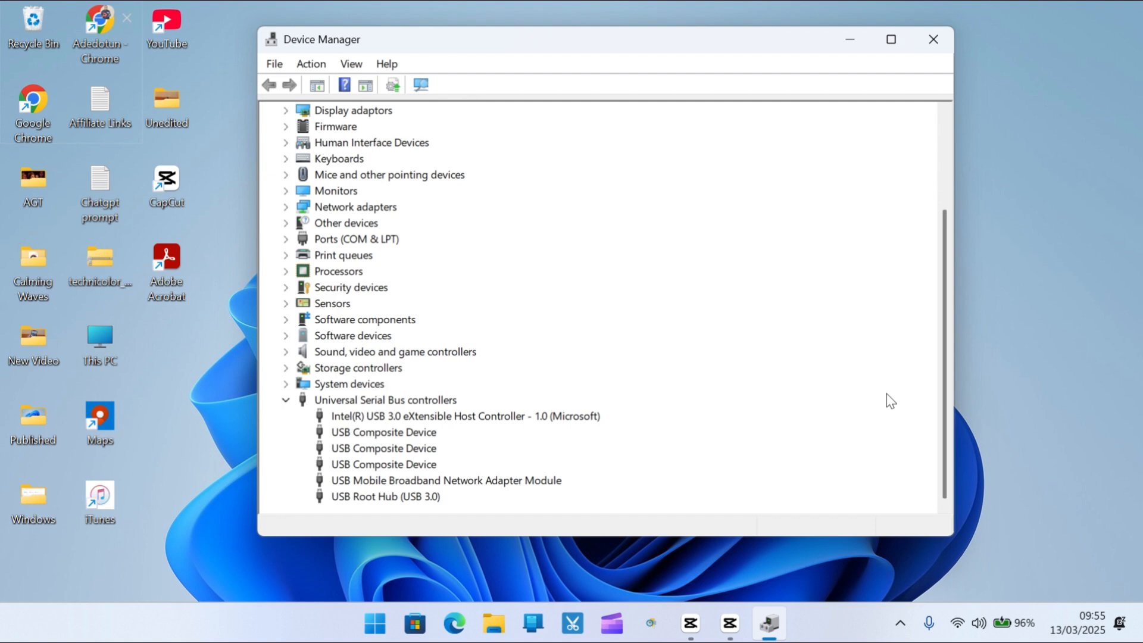
Step: Turn off "Allow the computer to turn off this device to save power" for the Intel(R) USB 3.0 eXtensible Host Controller and apply it
{"action": "right_click", "coordinate": [409, 422]}
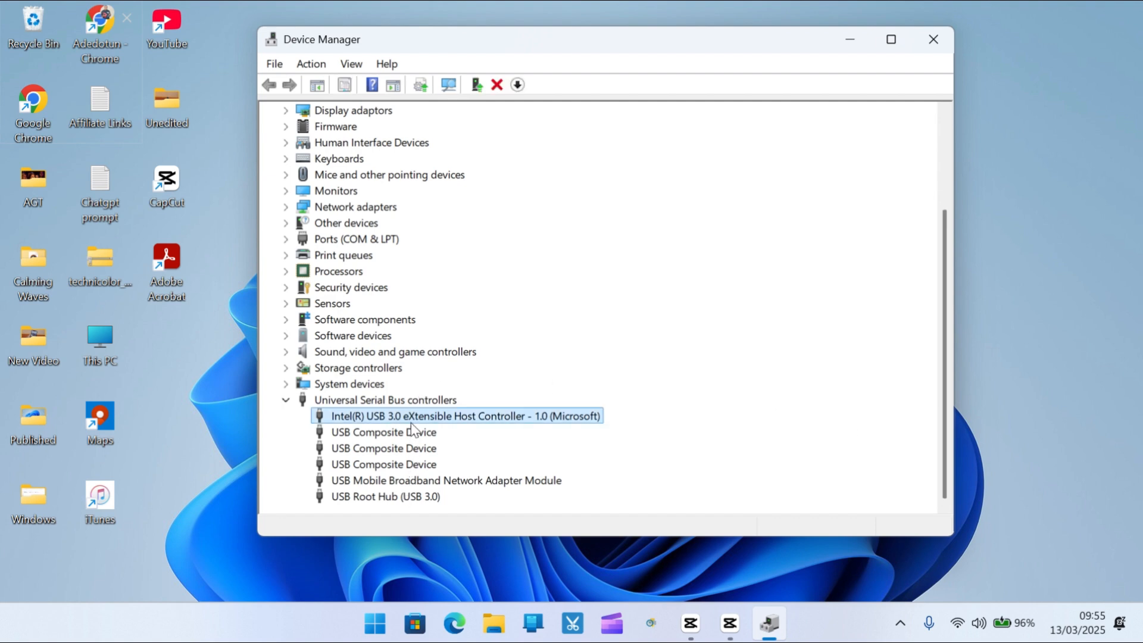
{"action": "left_click", "coordinate": [461, 525]}
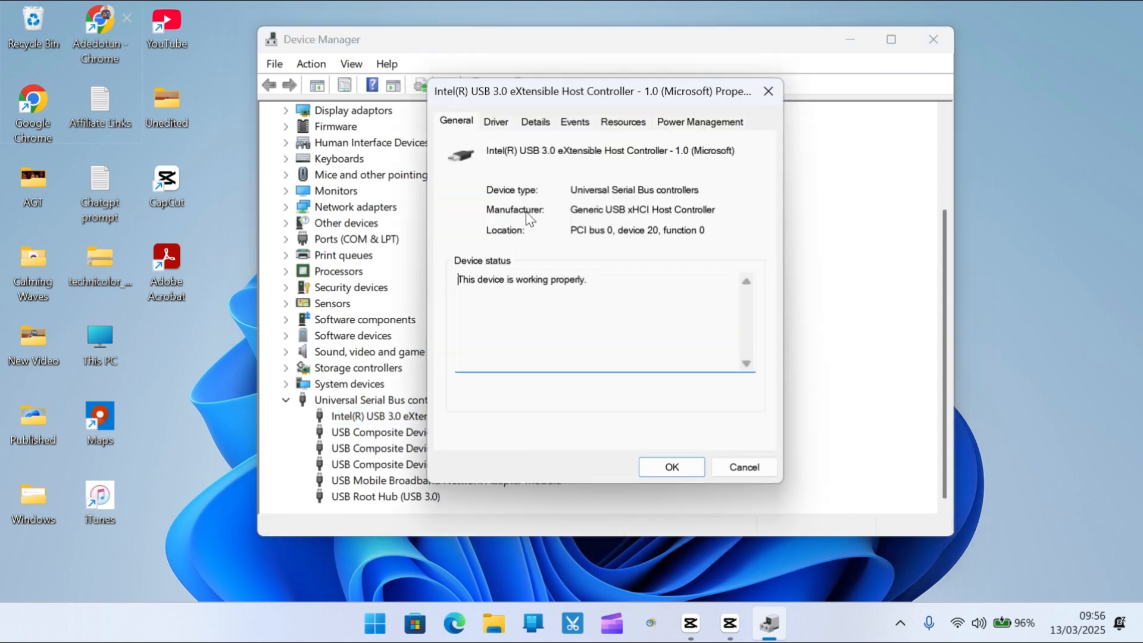
{"action": "left_click", "coordinate": [700, 120]}
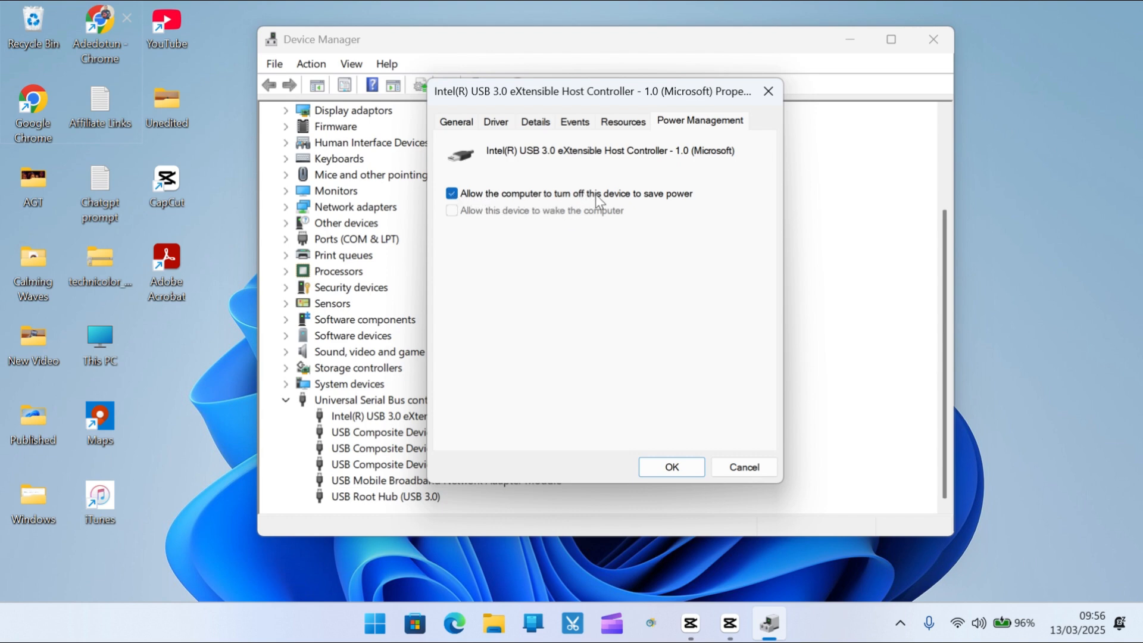
{"action": "left_click", "coordinate": [457, 196]}
{"action": "left_click", "coordinate": [656, 474]}
Step: Check the properties of the first USB Composite Device and the USB Mobile Broadband Network Adapter Module for power management options
{"action": "right_click", "coordinate": [411, 432]}
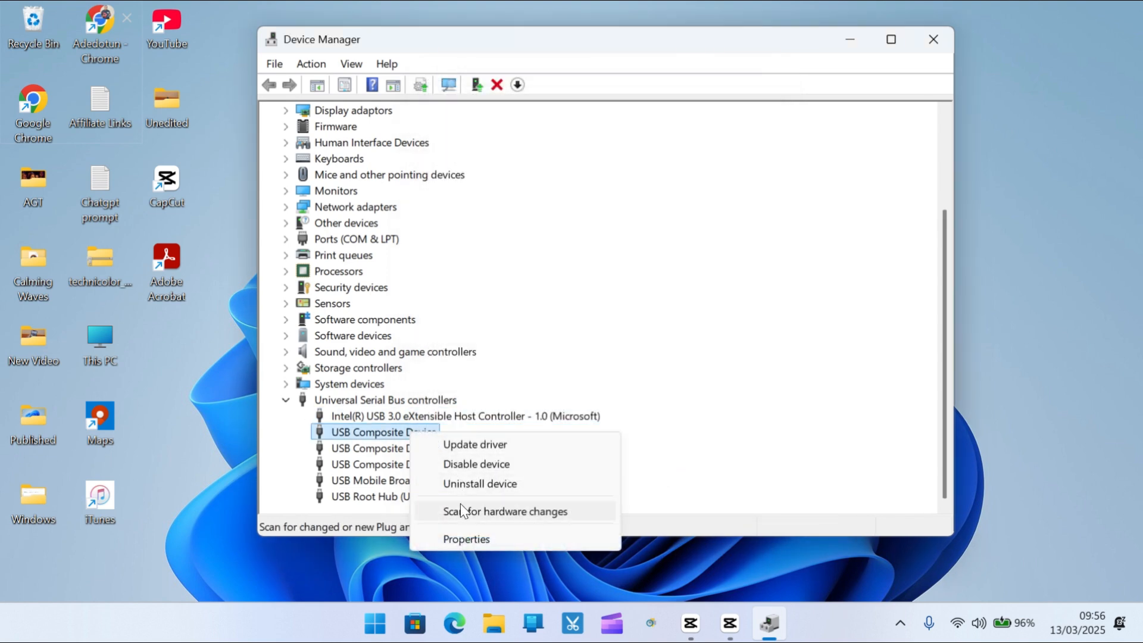
{"action": "left_click", "coordinate": [464, 540]}
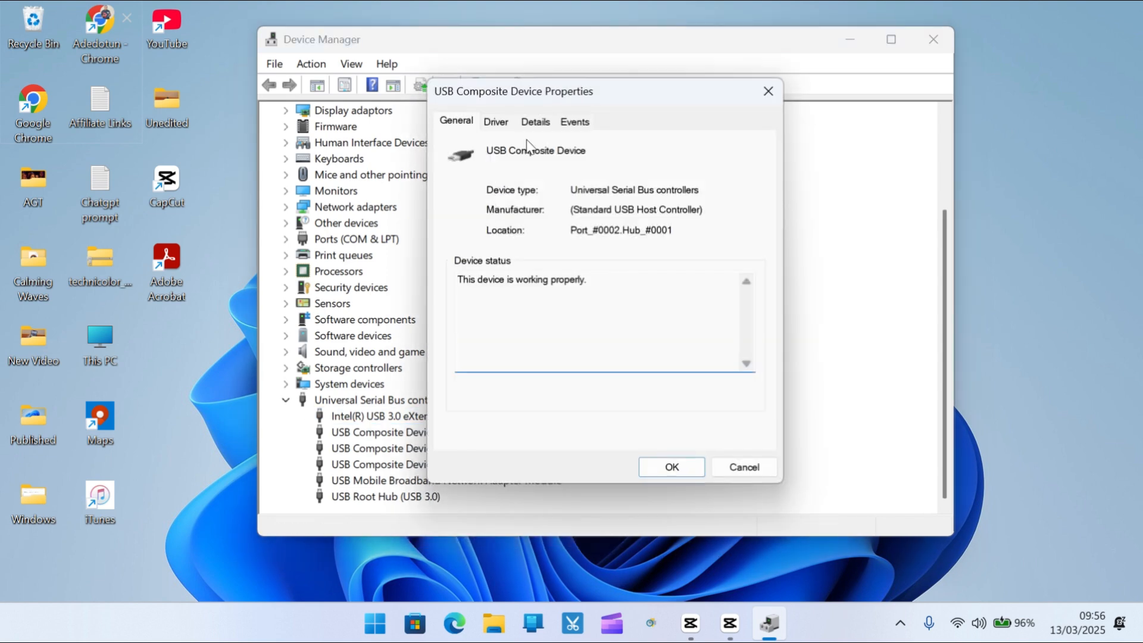
{"action": "left_click", "coordinate": [720, 469]}
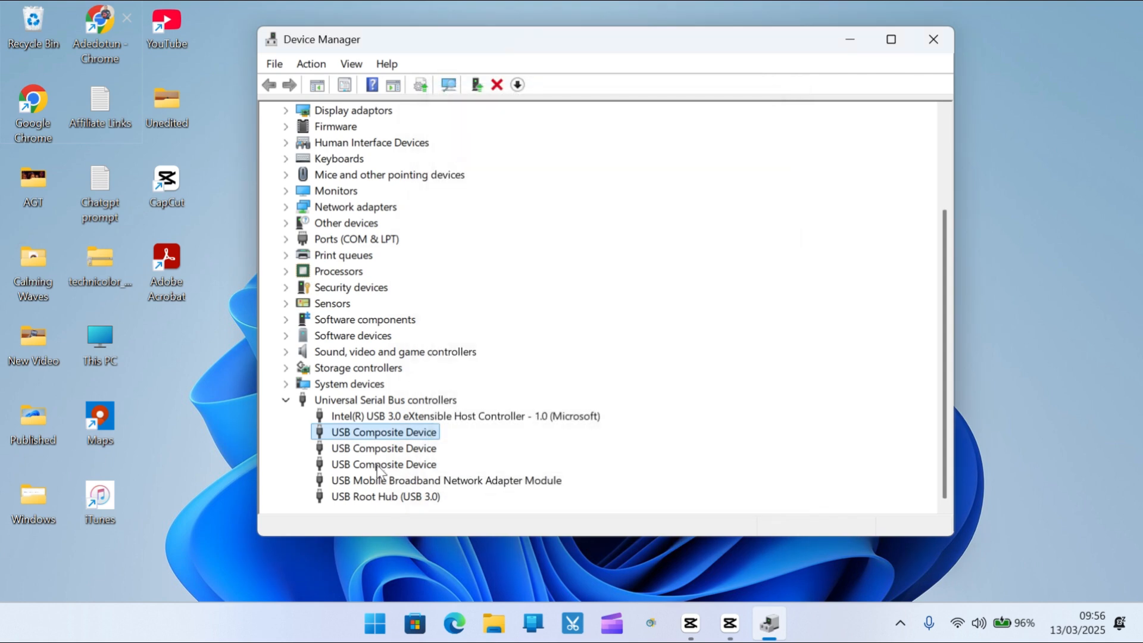
{"action": "right_click", "coordinate": [376, 484]}
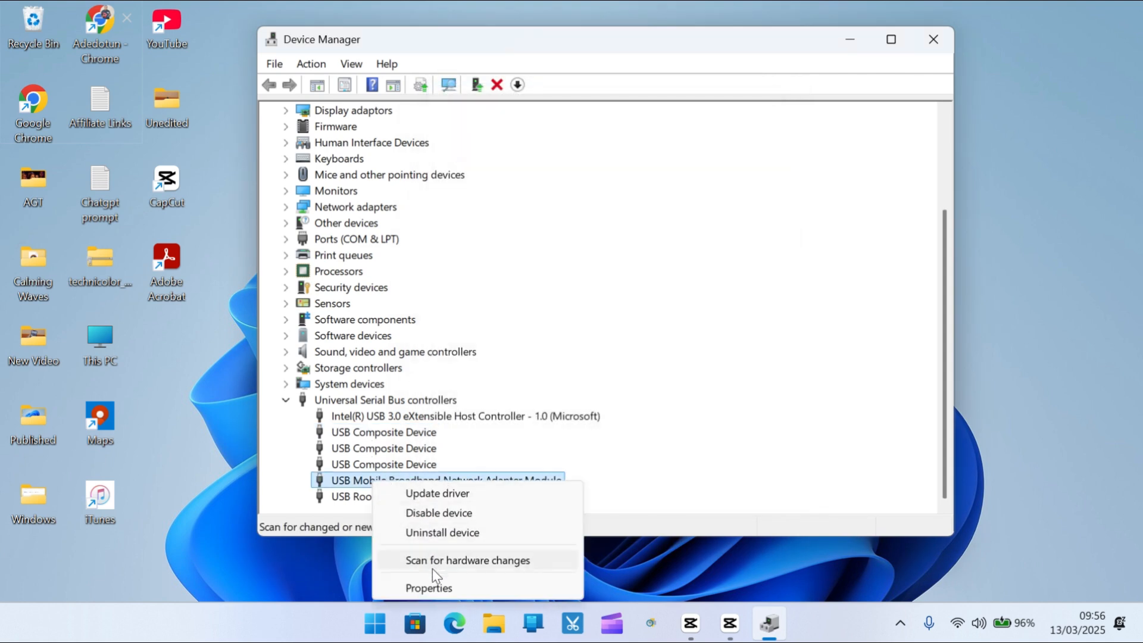
{"action": "left_click", "coordinate": [426, 589]}
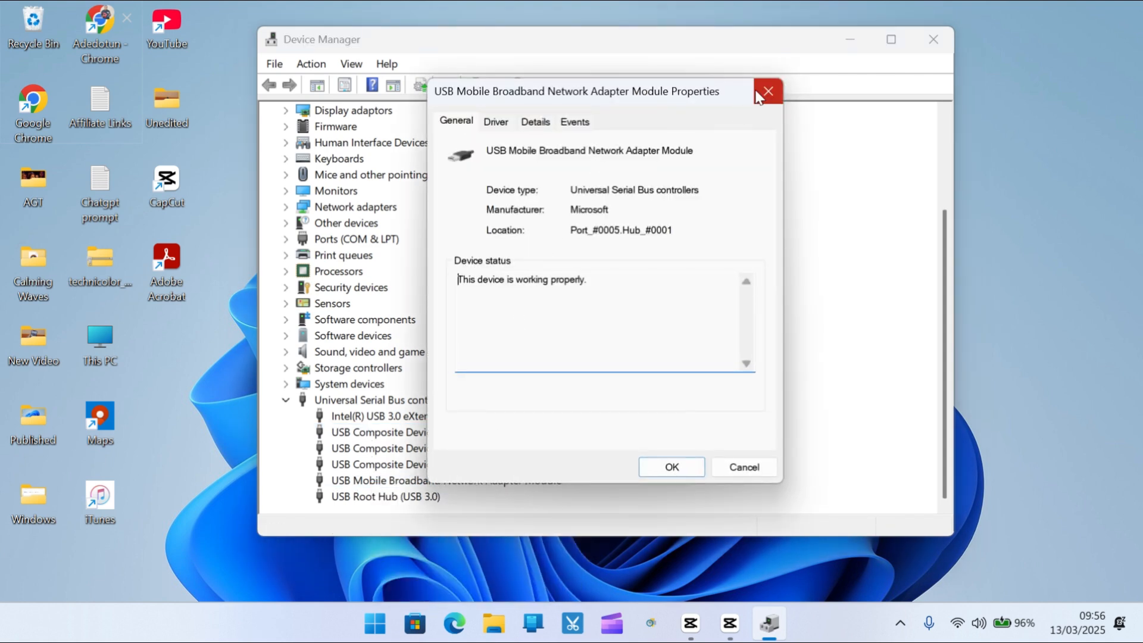
{"action": "left_click", "coordinate": [762, 95]}
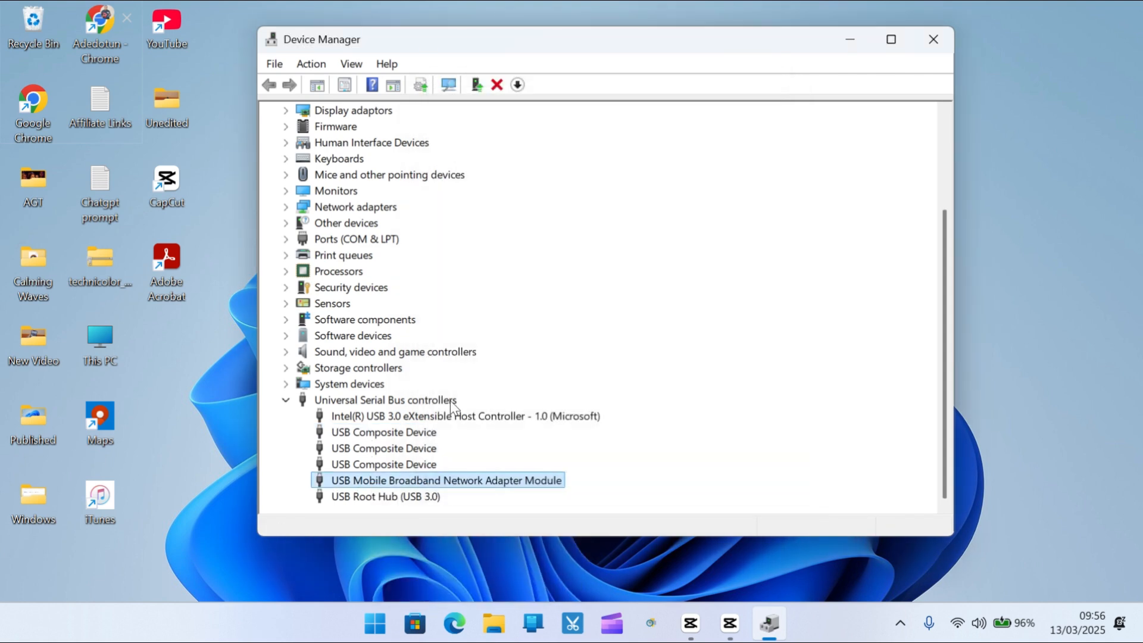
Step: Review the power management settings of the Intel(R) USB 3.0 eXtensible Host Controller and close Device Manager
{"action": "right_click", "coordinate": [357, 423]}
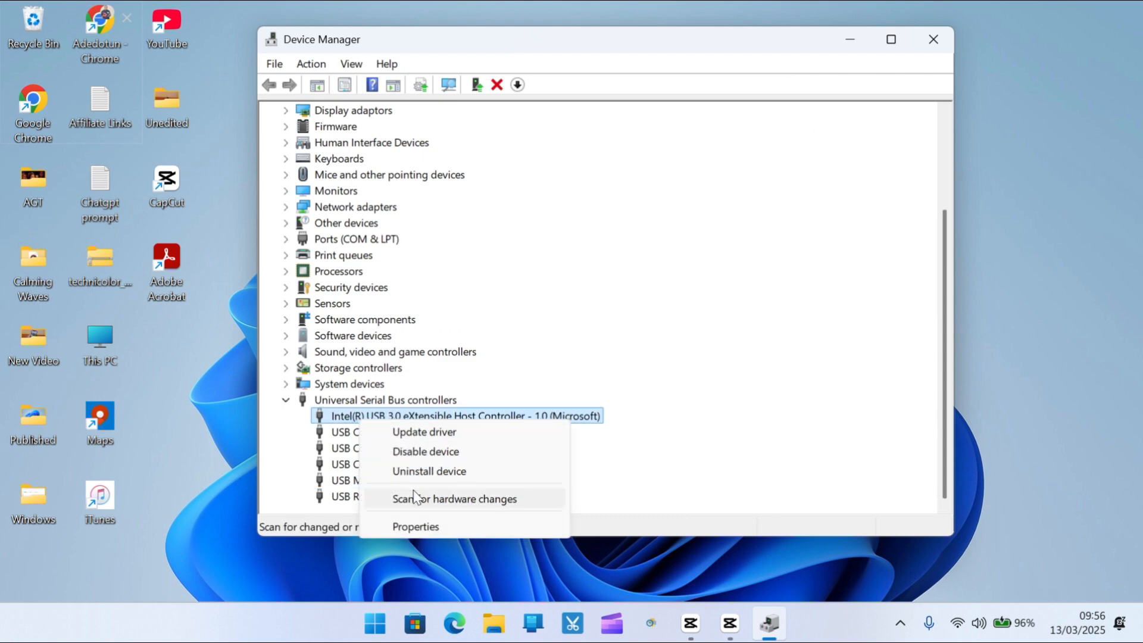
{"action": "left_click", "coordinate": [417, 527]}
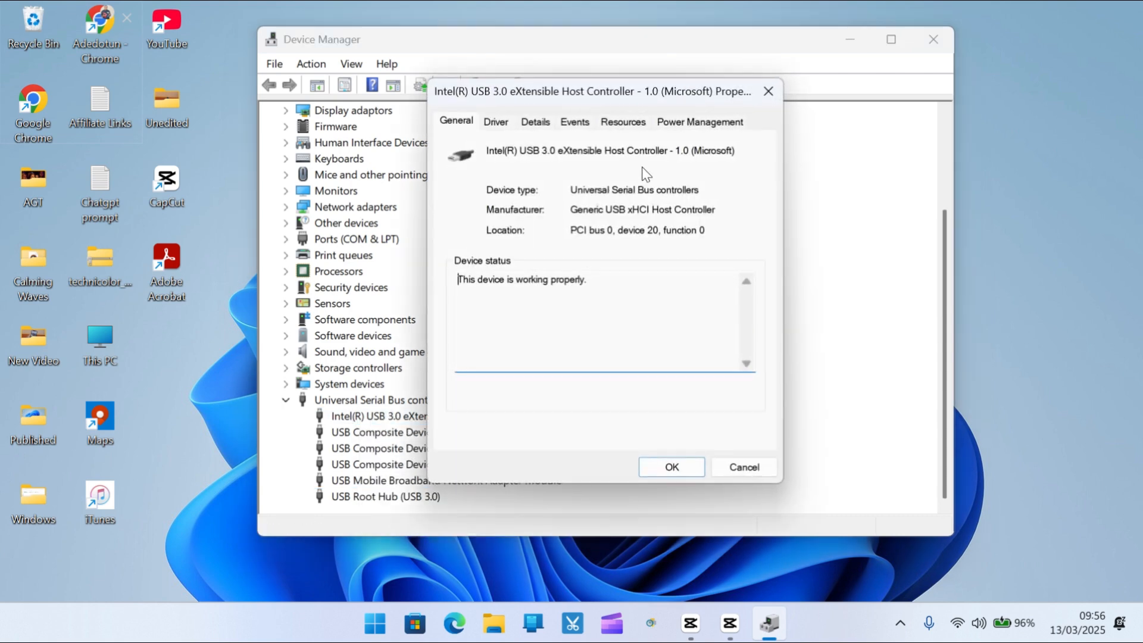
{"action": "left_click", "coordinate": [682, 125]}
{"action": "left_click", "coordinate": [769, 91]}
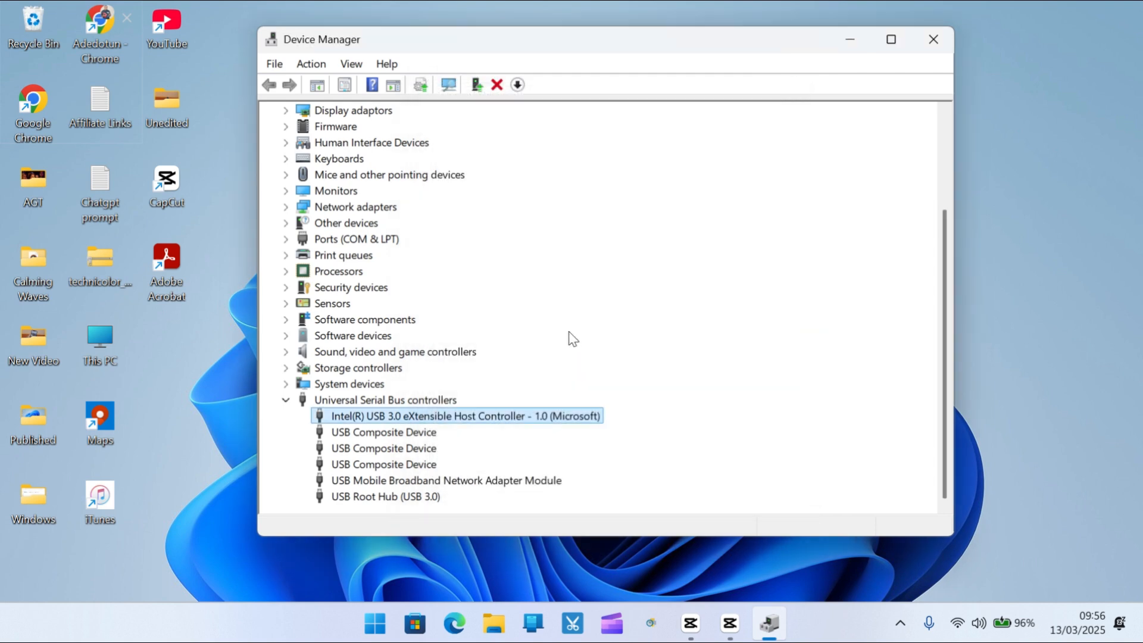
{"action": "left_click", "coordinate": [932, 41]}
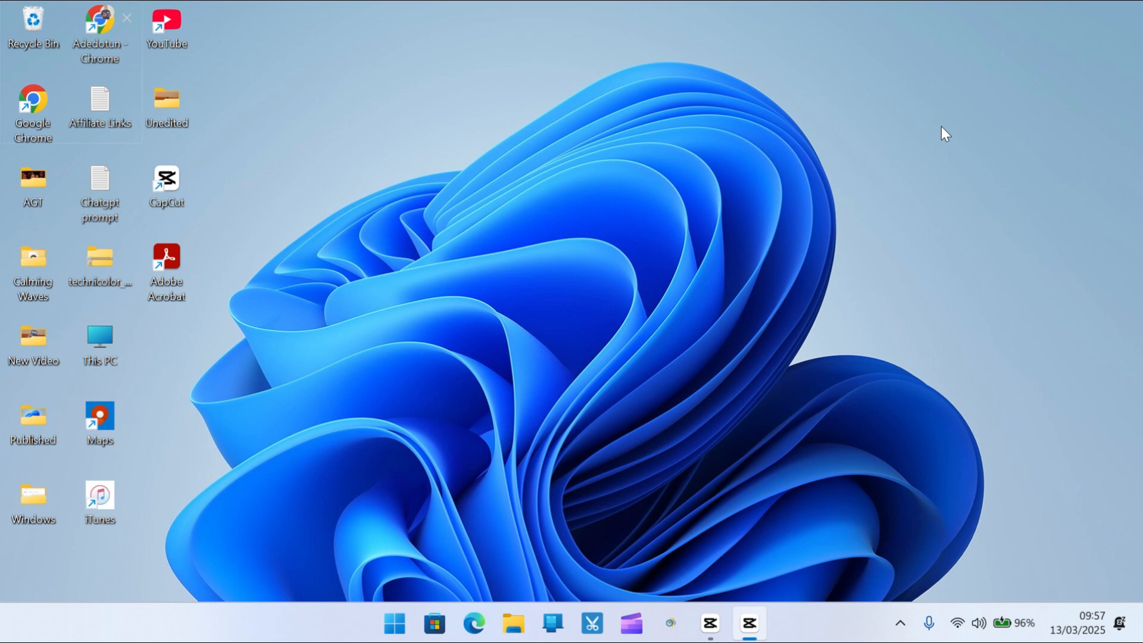
Step: Open the advanced System Properties from the system's About settings and move the dialog towards the middle of the screen
{"action": "right_click", "coordinate": [391, 630]}
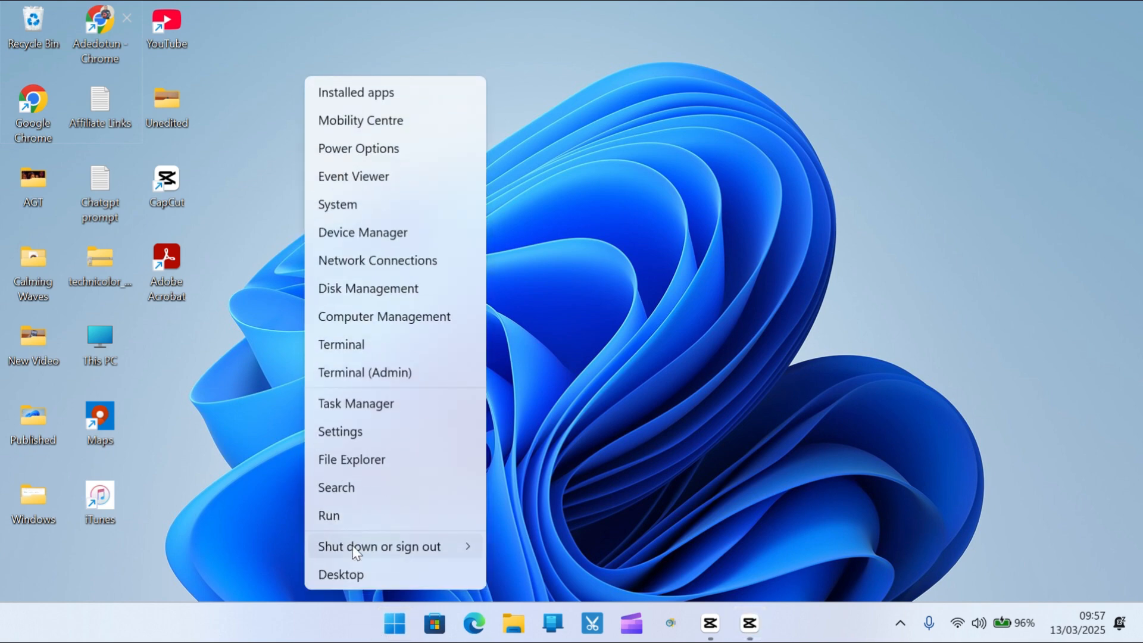
{"action": "left_click", "coordinate": [366, 206]}
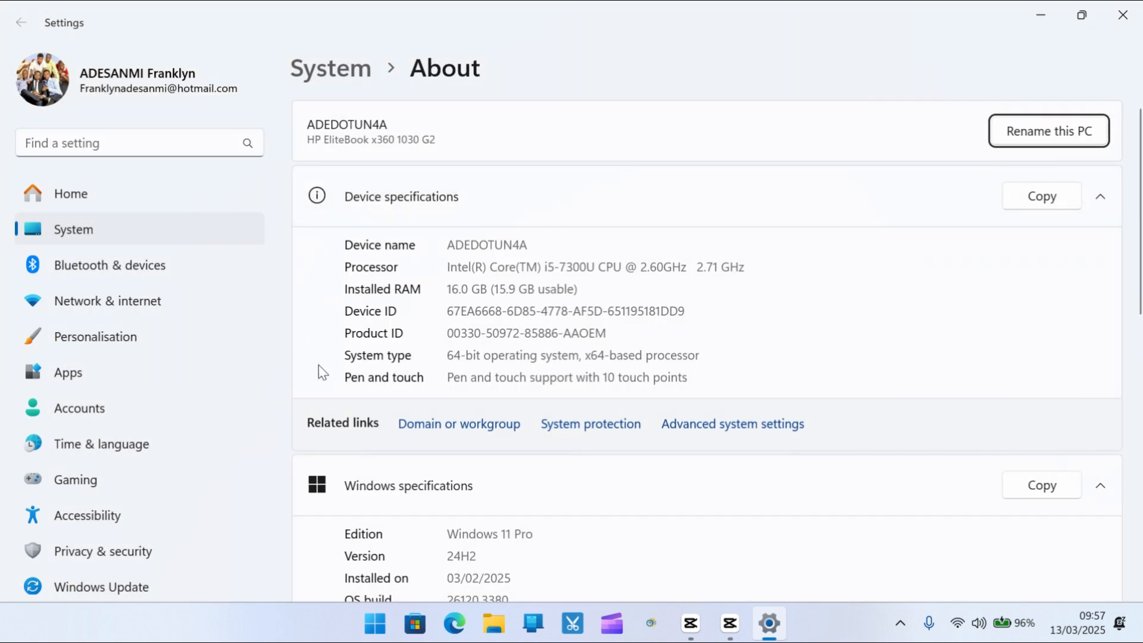
{"action": "scroll", "coordinate": [319, 370], "scroll_direction": "down", "scroll_amount": 10}
{"action": "scroll", "coordinate": [707, 348], "scroll_direction": "up", "scroll_amount": 3}
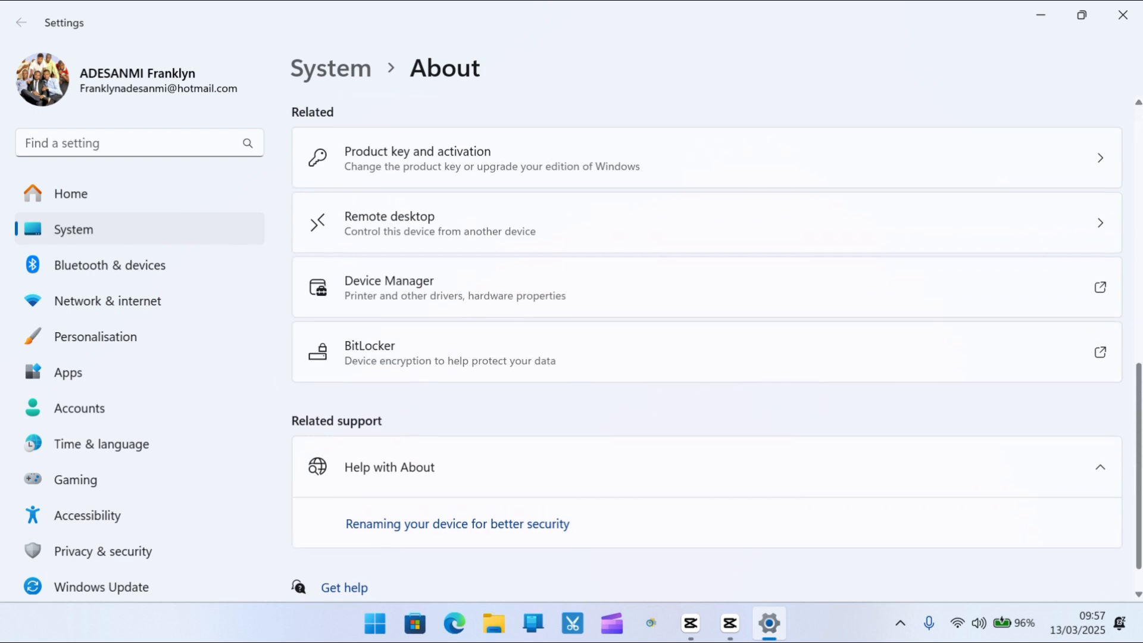
{"action": "scroll", "coordinate": [760, 253], "scroll_direction": "up", "scroll_amount": 4}
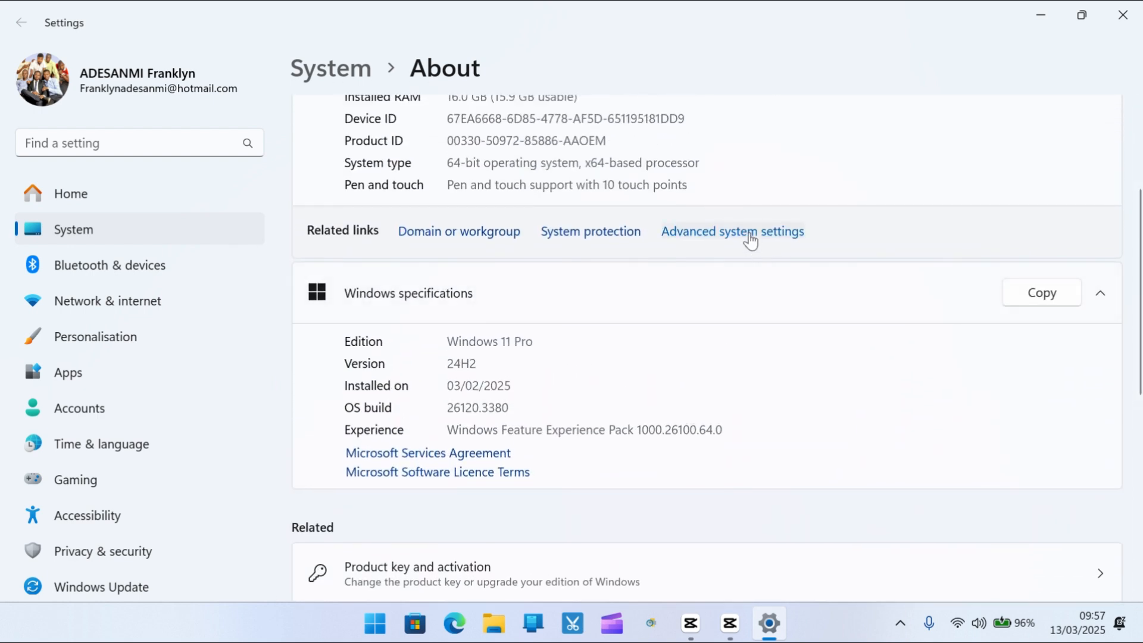
{"action": "left_click", "coordinate": [750, 238]}
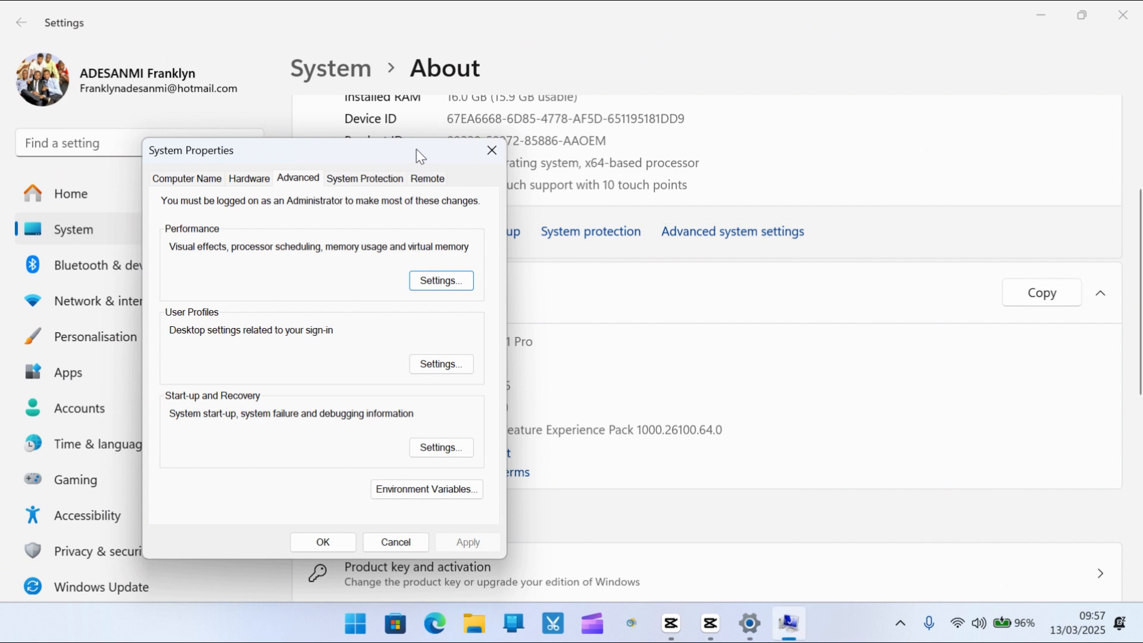
{"action": "left_click_drag", "start_coordinate": [418, 154], "coordinate": [689, 75]}
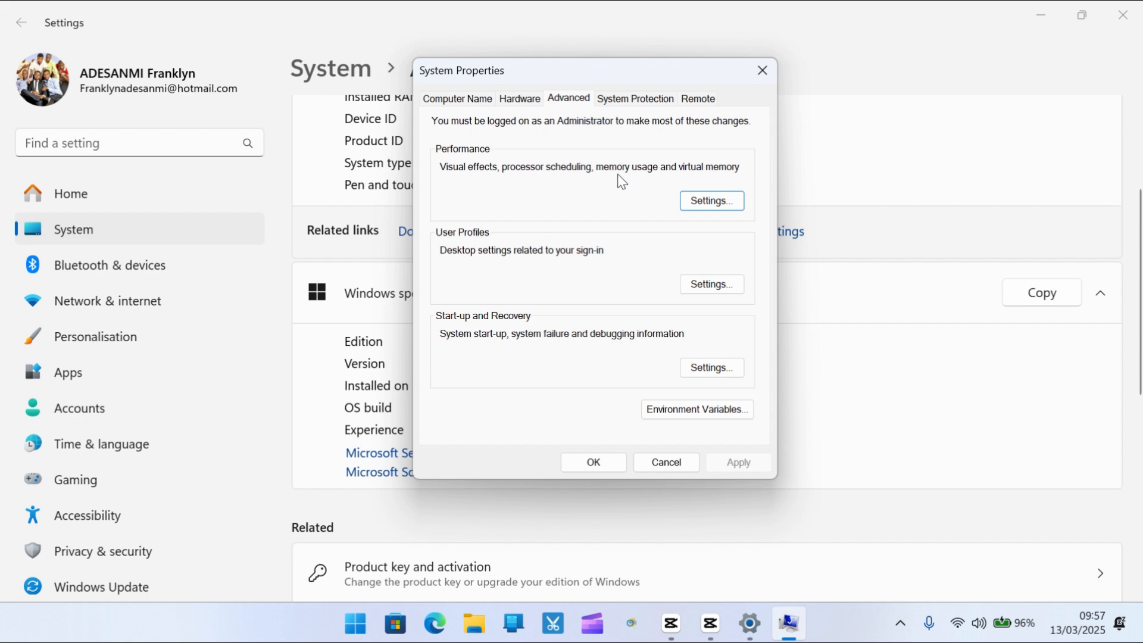
Step: Set processor scheduling in the advanced Performance Options to favour Background services, confirm both dialogs and close Settings
{"action": "left_click", "coordinate": [699, 200]}
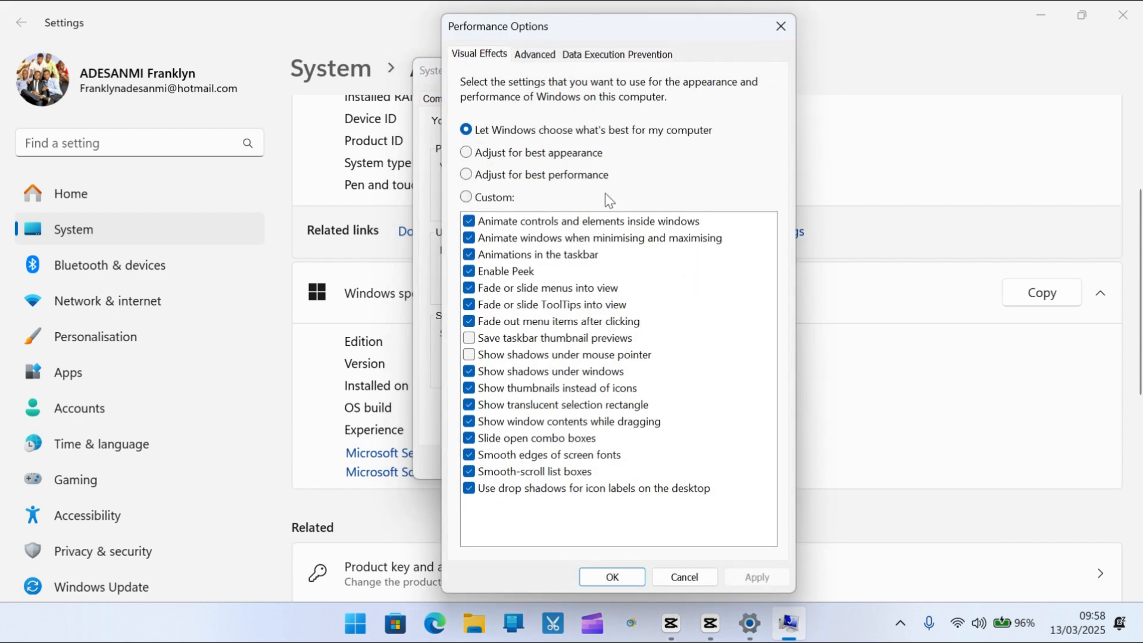
{"action": "left_click", "coordinate": [535, 54]}
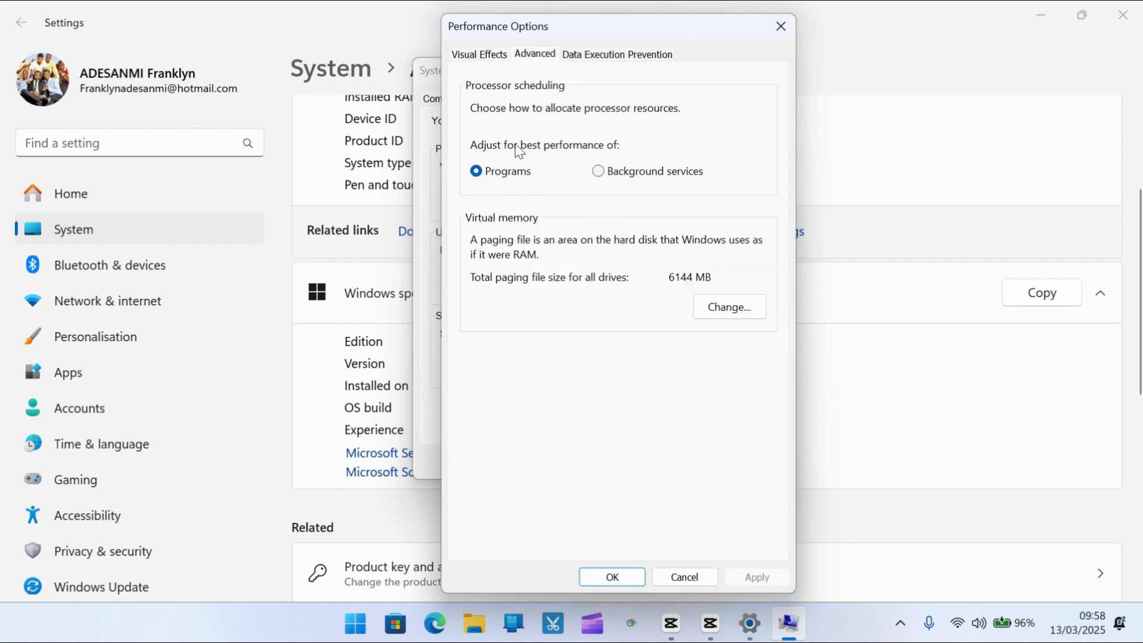
{"action": "left_click", "coordinate": [606, 173]}
{"action": "left_click_drag", "start_coordinate": [693, 36], "coordinate": [935, 2]}
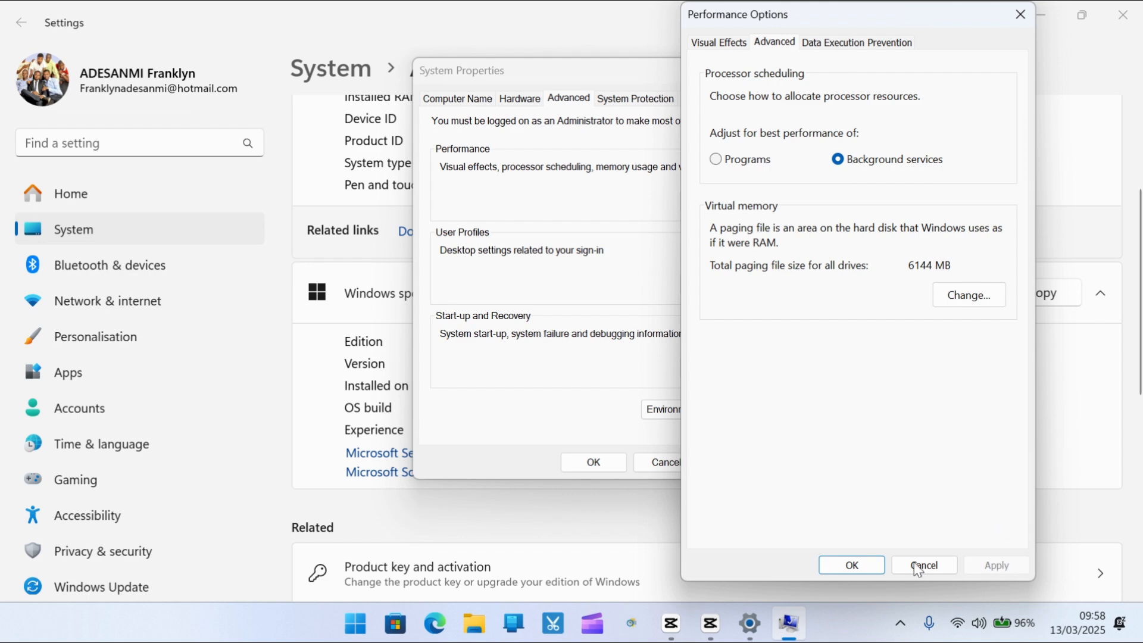
{"action": "left_click", "coordinate": [875, 566]}
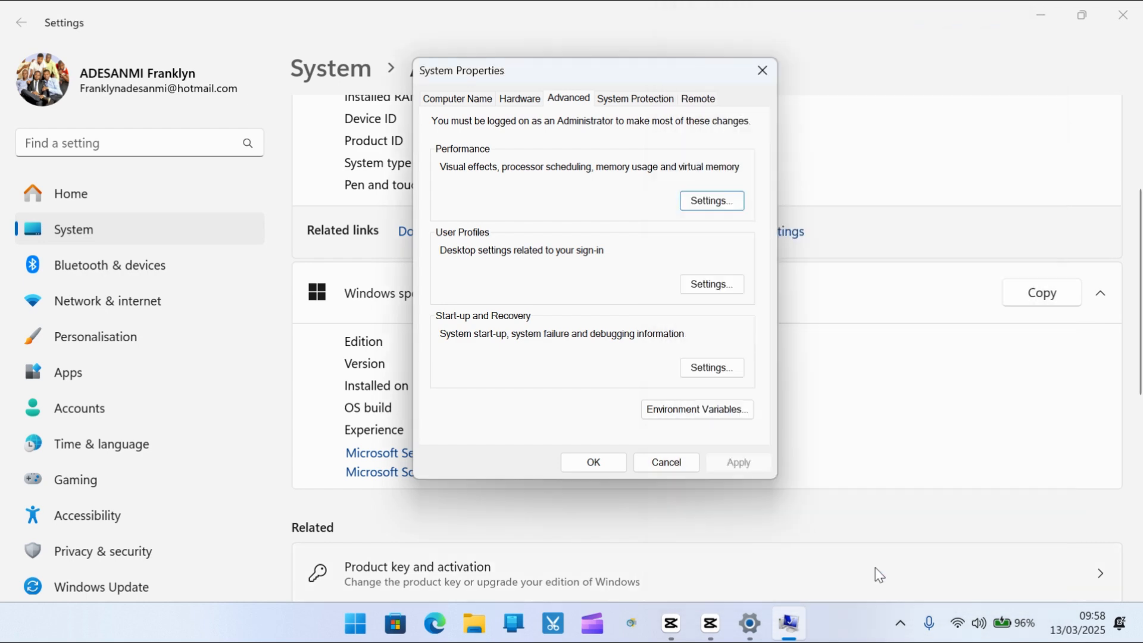
{"action": "left_click", "coordinate": [591, 463]}
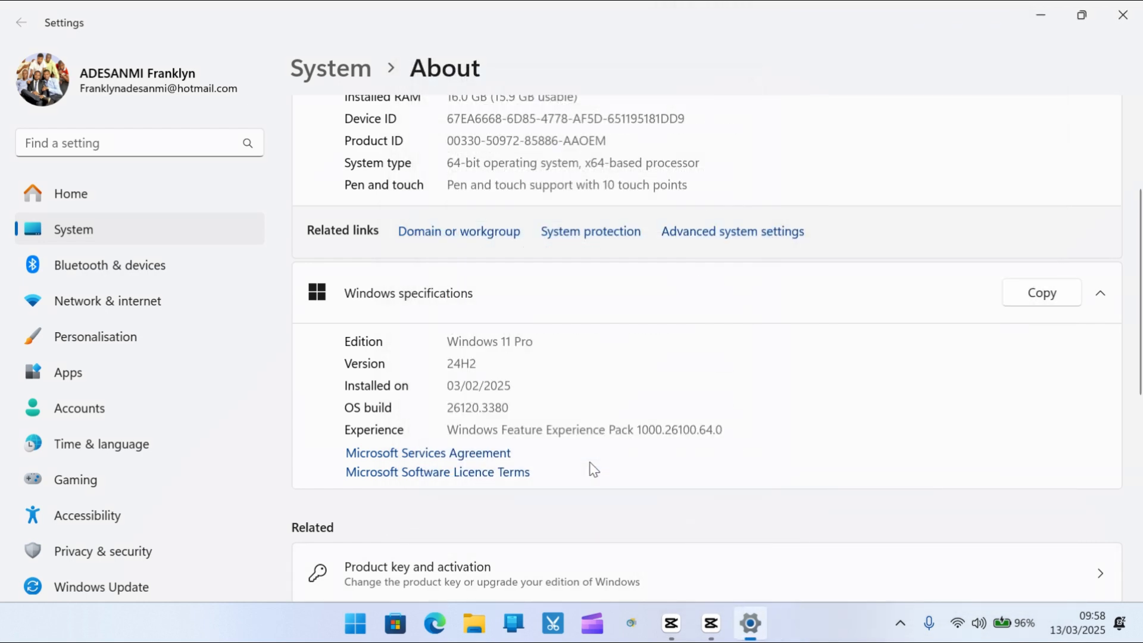
{"action": "left_click", "coordinate": [1132, 24]}
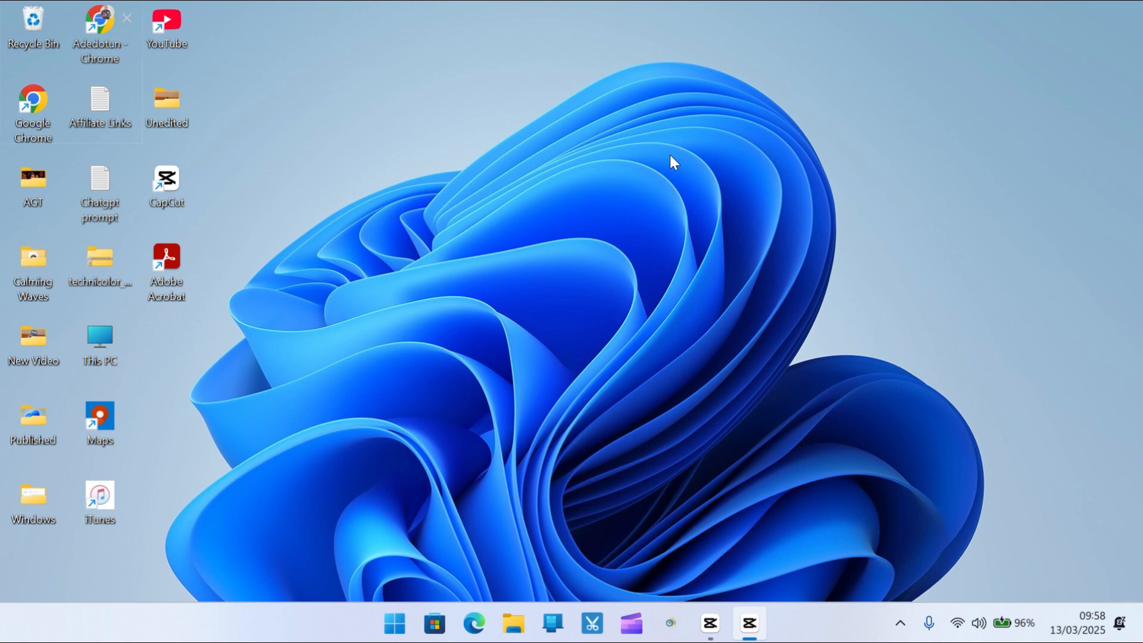